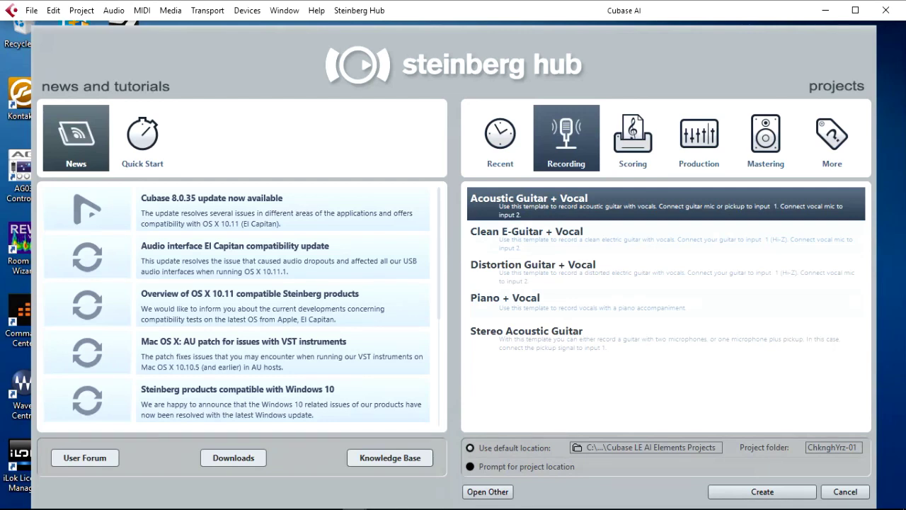
# Step: Create a project from the Acoustic Guitar + Vocal template, accepting the missing ports warning
pyautogui.doubleClick(570, 202)
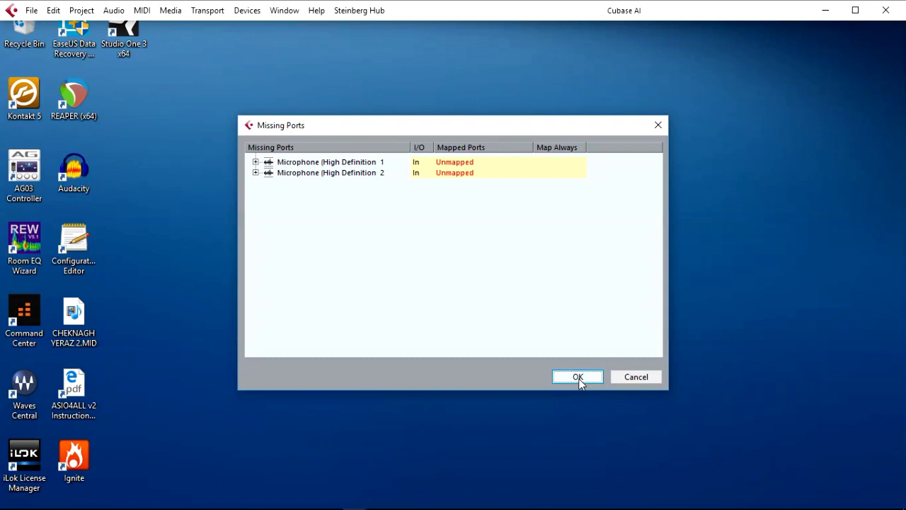
pyautogui.click(578, 377)
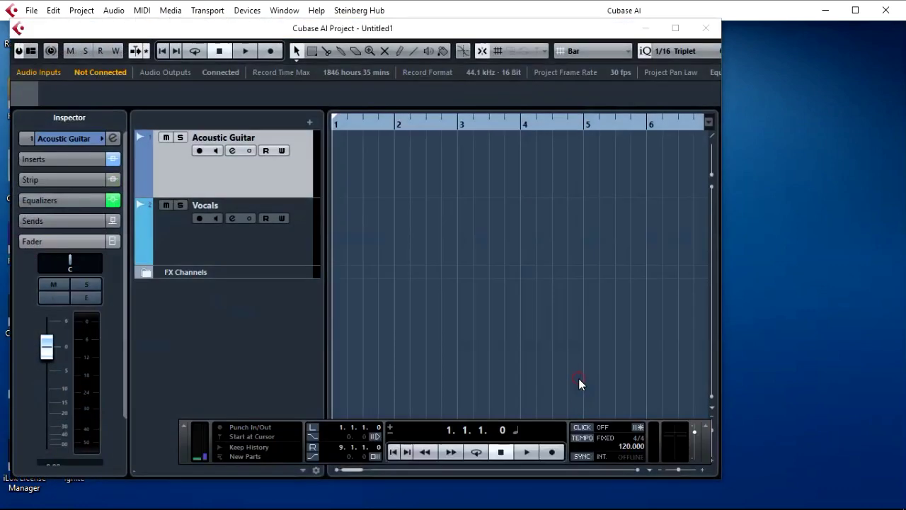
# Step: Maximize the Untitled1 project window to fill the screen
pyautogui.click(676, 29)
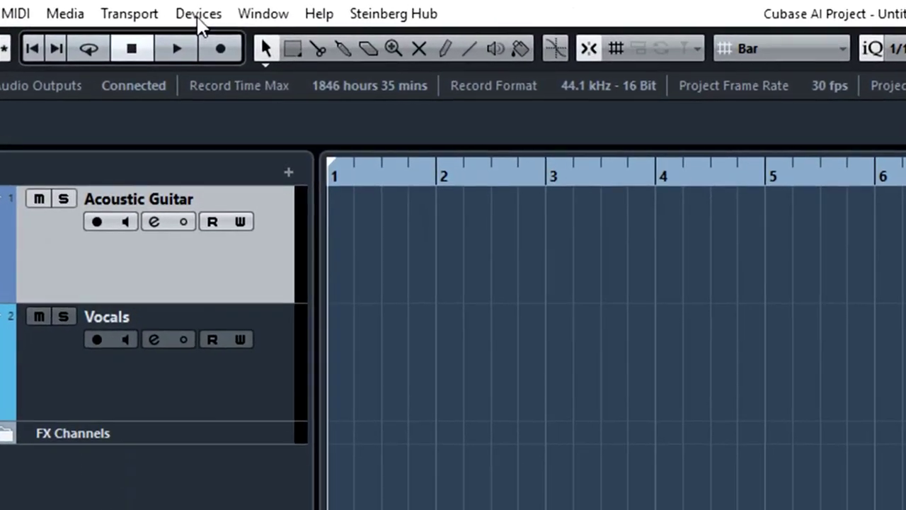
# Step: In Device Setup, switch the ASIO driver to Yamaha Steinberg USB ASIO
pyautogui.click(247, 9)
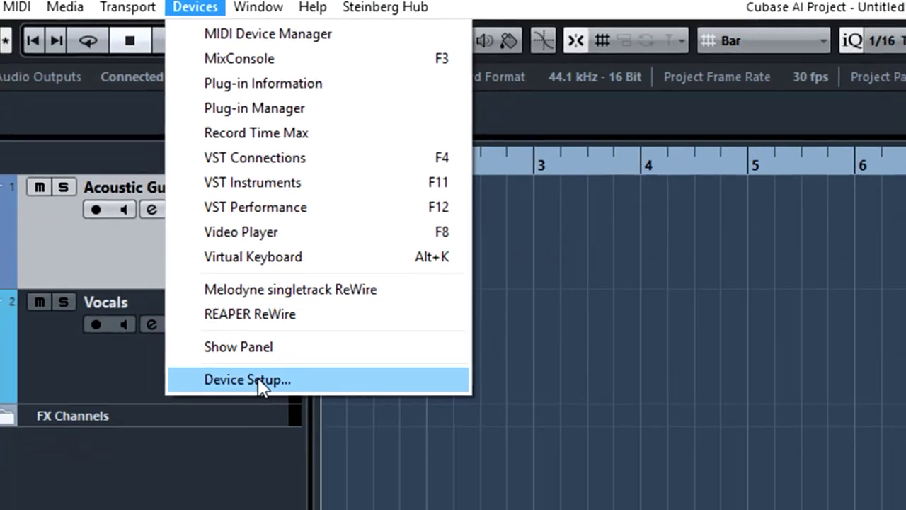
pyautogui.click(264, 398)
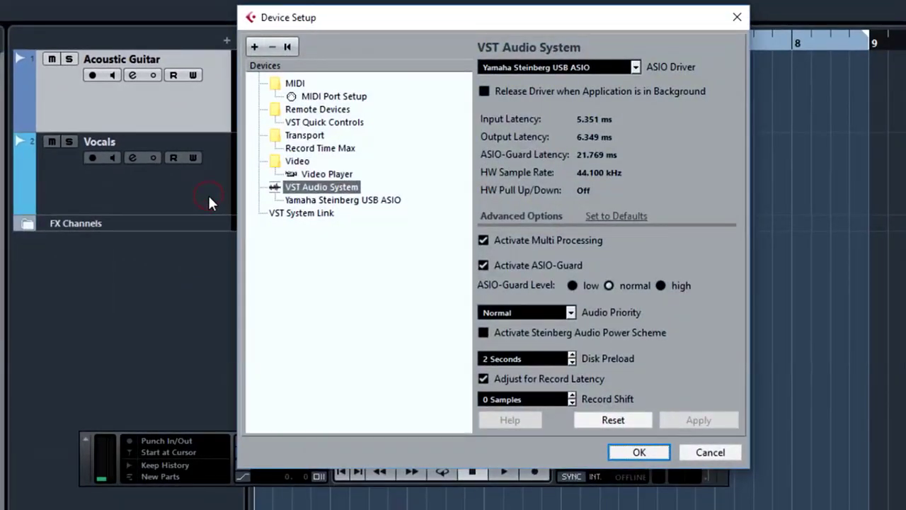
pyautogui.click(637, 68)
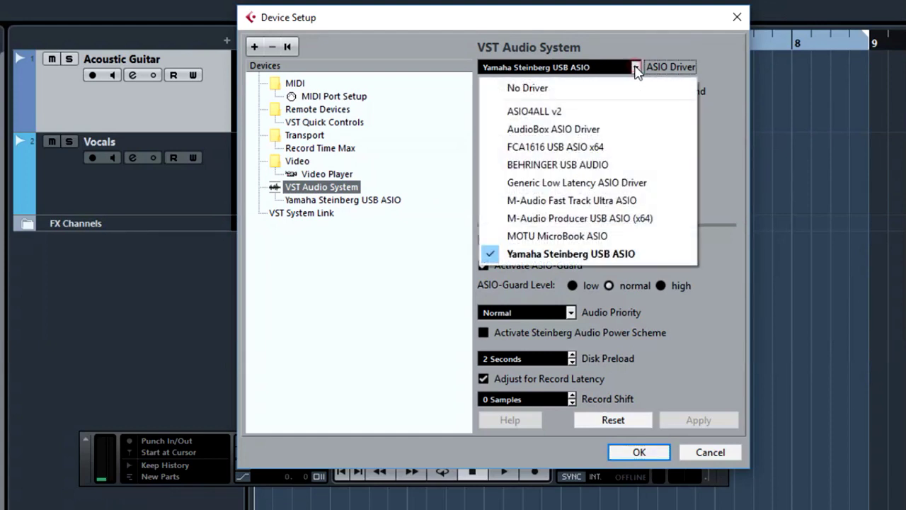
pyautogui.click(606, 255)
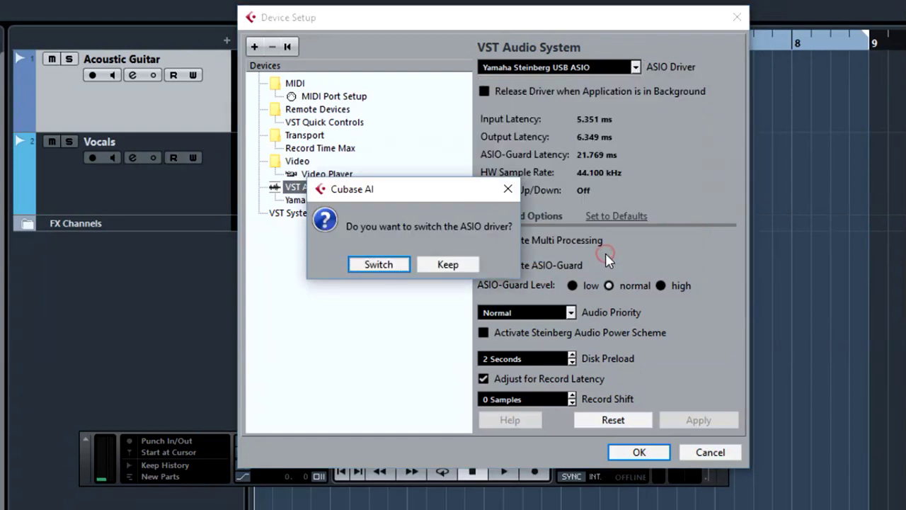
pyautogui.click(379, 265)
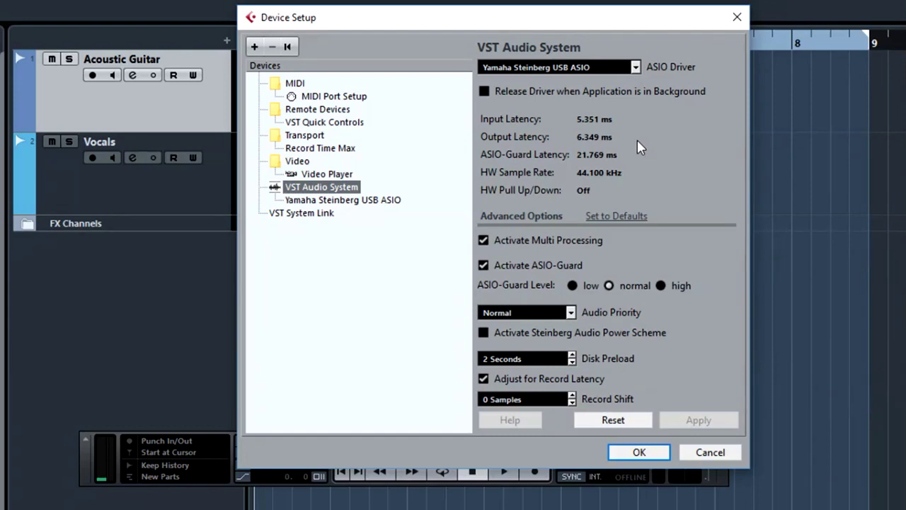
# Step: Show the Yamaha Steinberg USB ASIO ports, checking AG03 inputs 1, 2 and outputs L, R
pyautogui.click(363, 202)
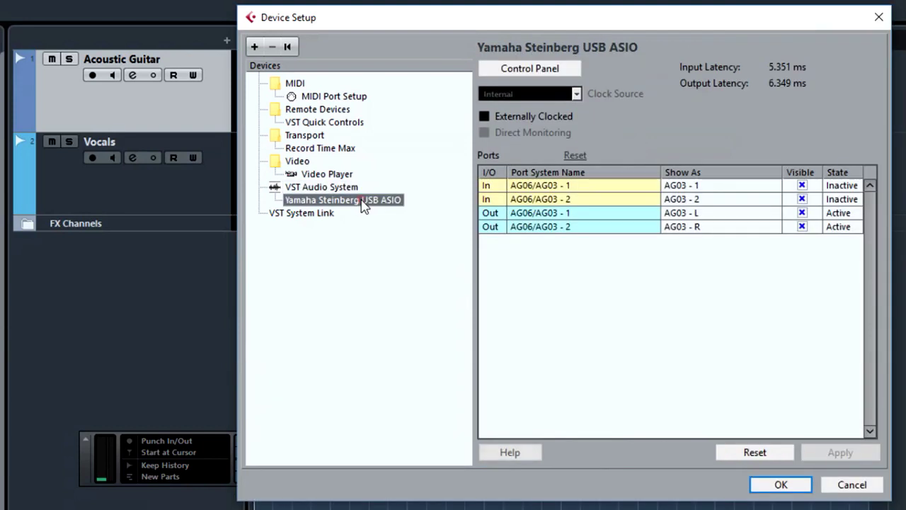
pyautogui.click(525, 186)
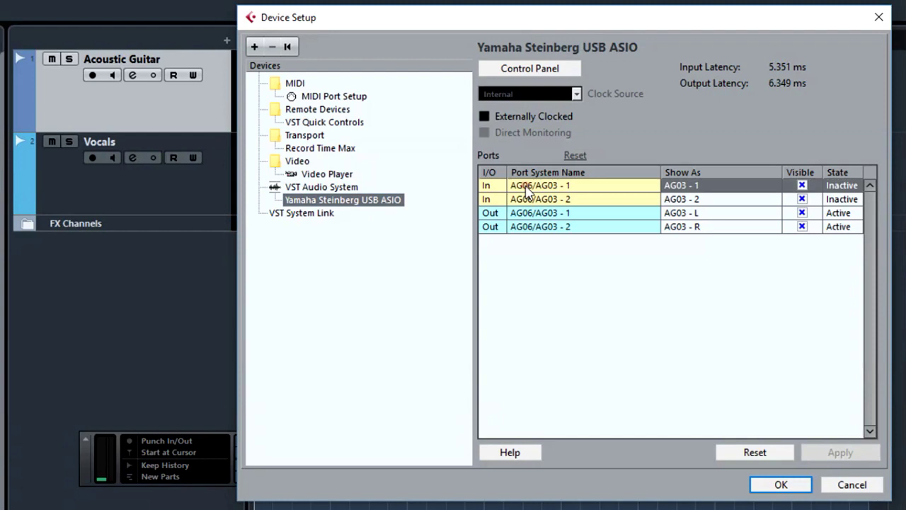
pyautogui.click(527, 199)
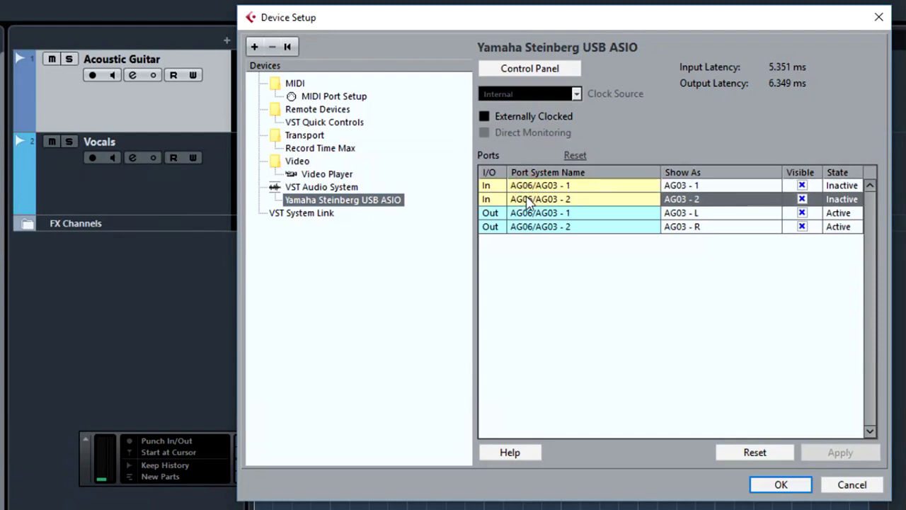
pyautogui.click(528, 213)
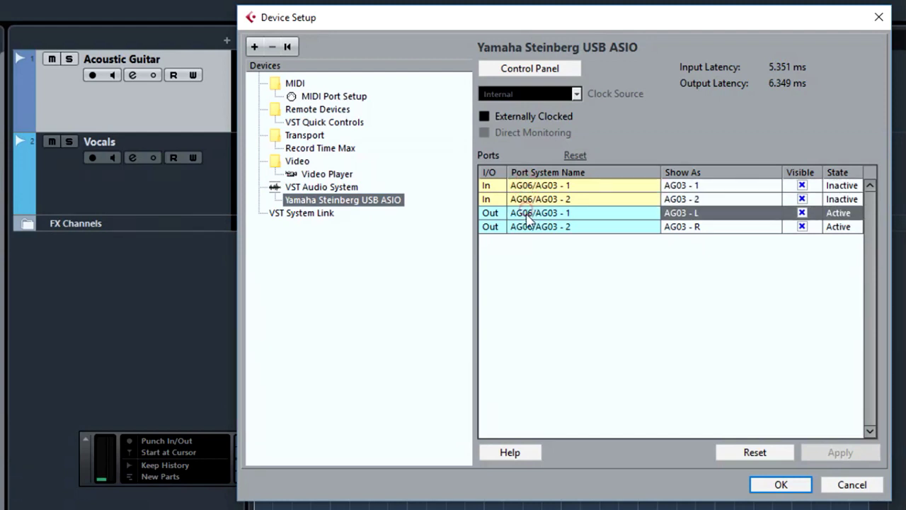
pyautogui.click(528, 227)
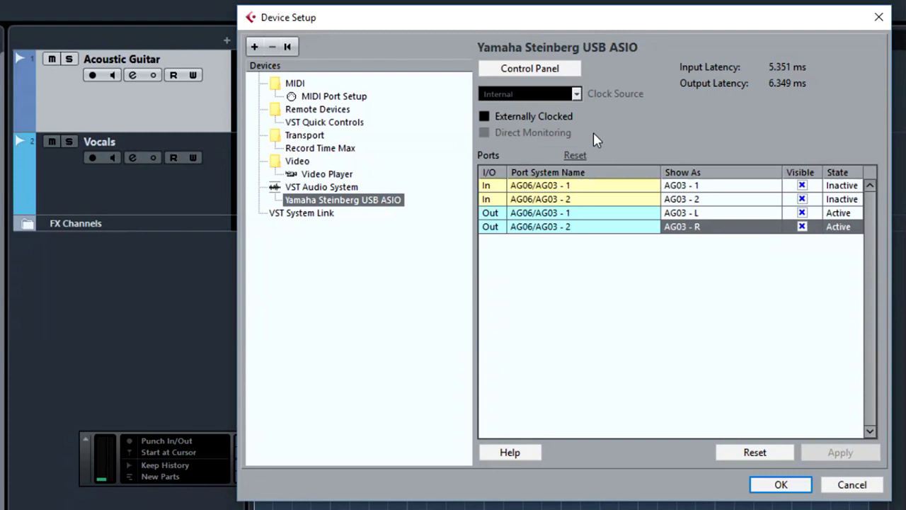
# Step: Open the Yamaha Steinberg USB Driver control panel and list its ASIO buffer sizes
pyautogui.click(532, 69)
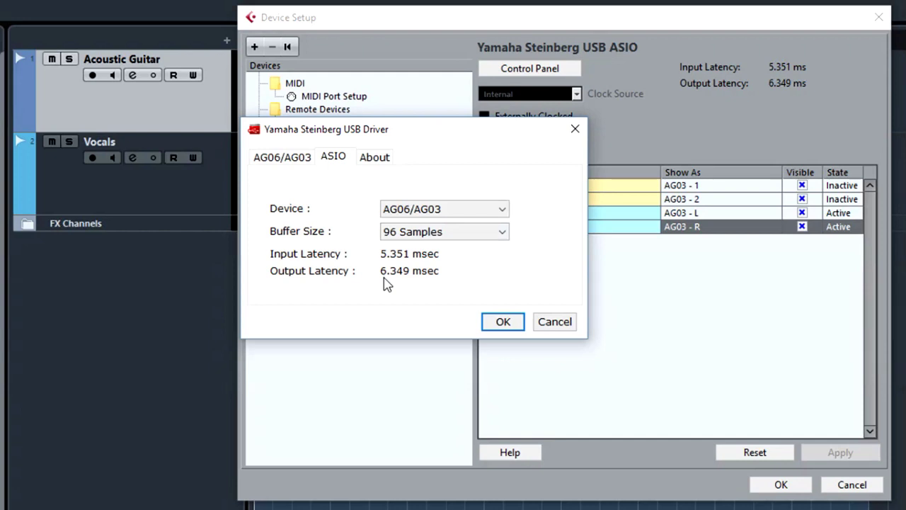
pyautogui.click(503, 233)
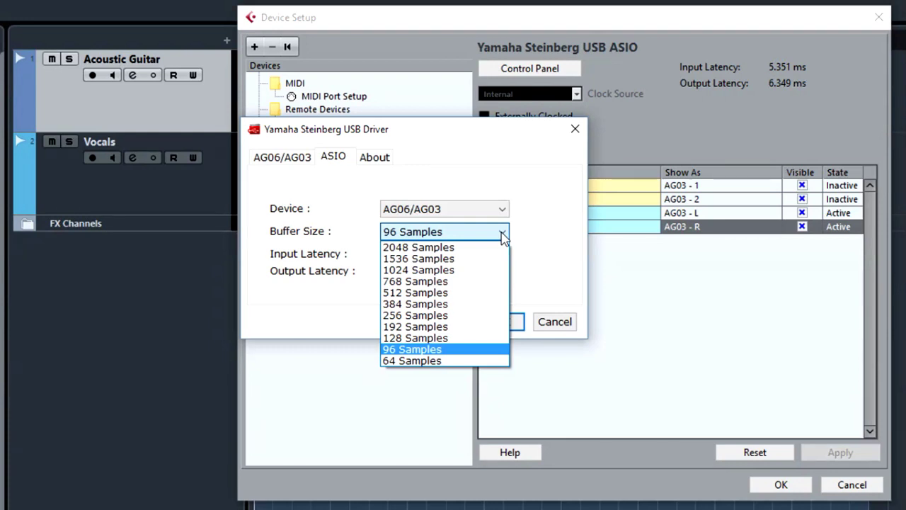
# Step: Set the Yamaha driver's ASIO buffer size to 96 samples
pyautogui.click(424, 362)
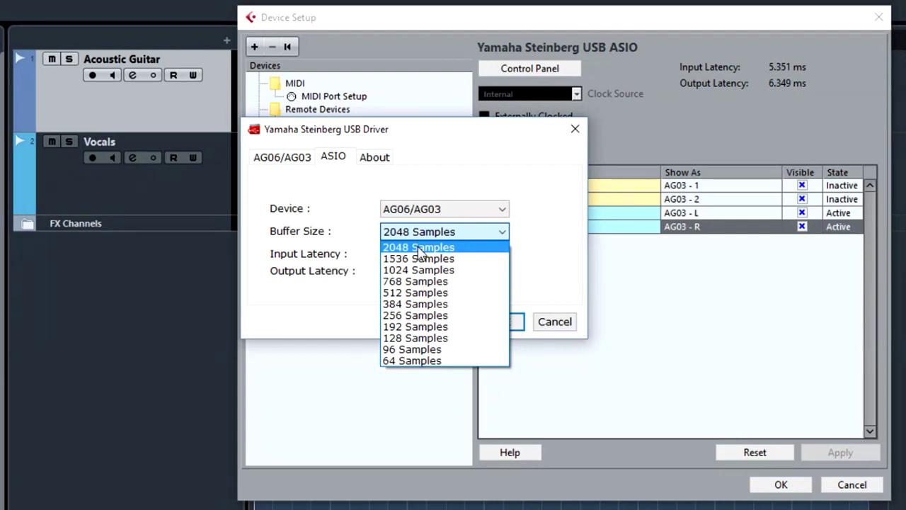
pyautogui.click(413, 350)
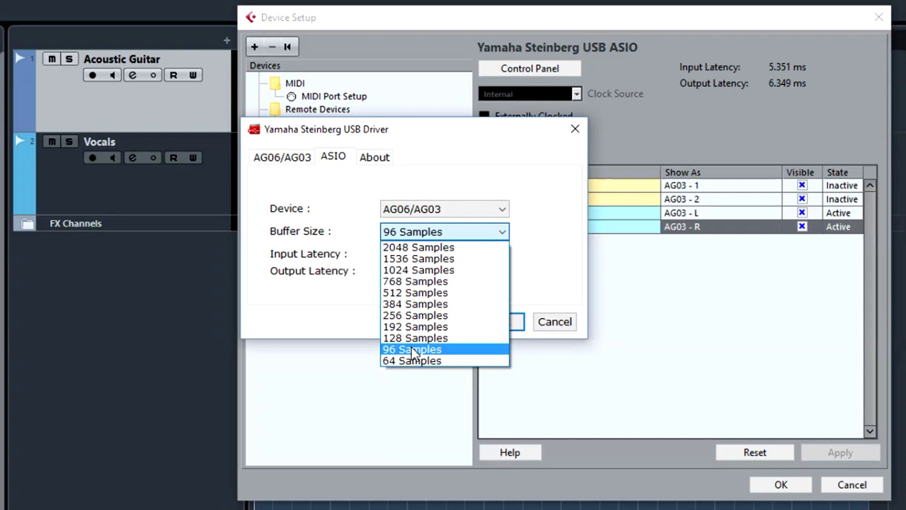
pyautogui.click(414, 350)
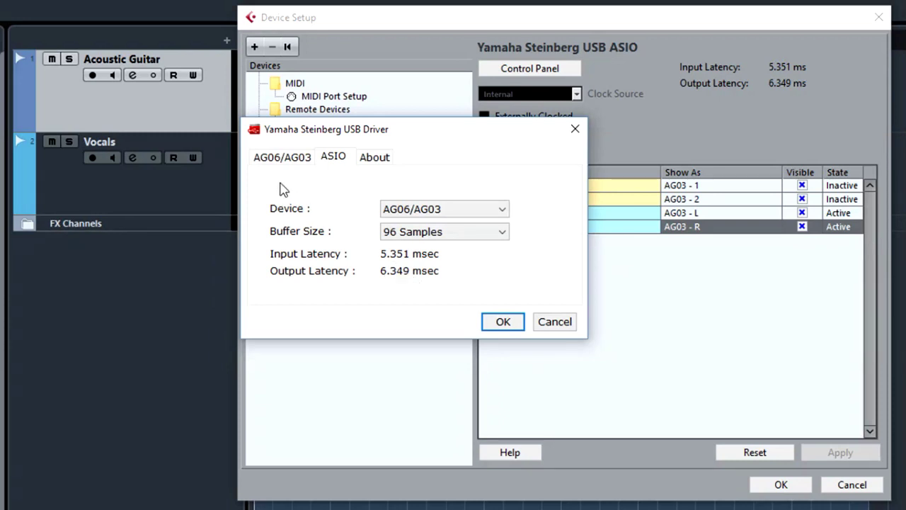
# Step: Keep the AG06/AG03 sample rate at 44.1 kHz and close the driver control panel
pyautogui.click(276, 161)
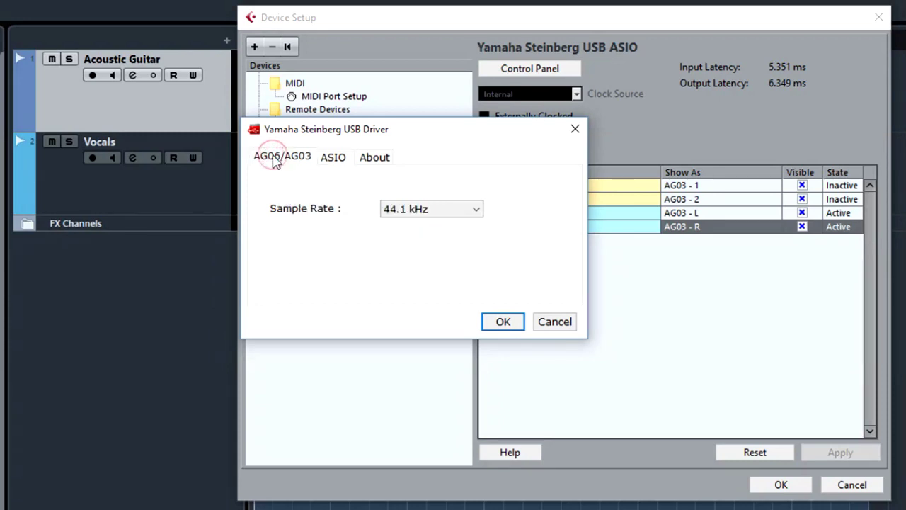
pyautogui.click(478, 213)
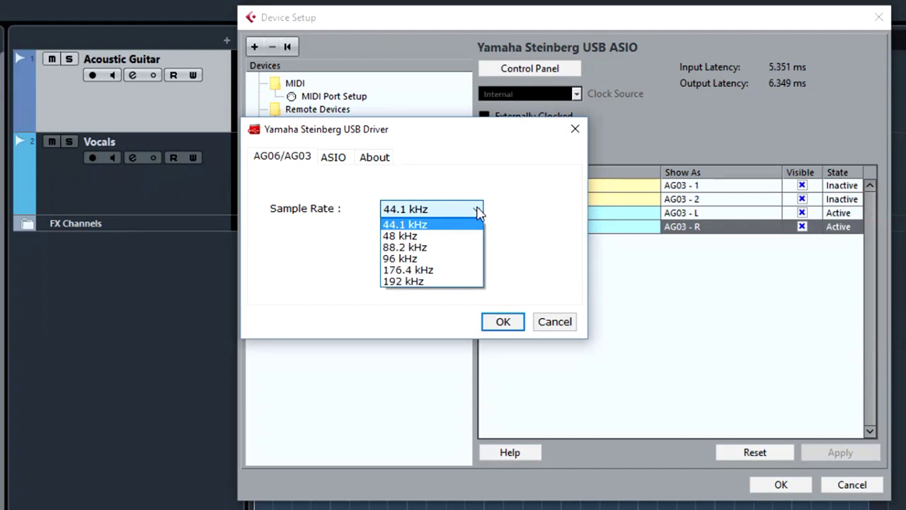
pyautogui.click(424, 282)
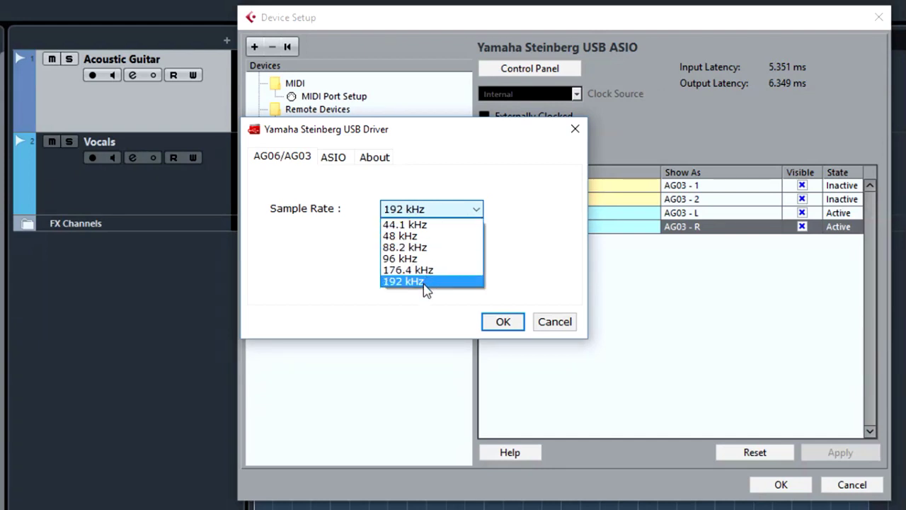
pyautogui.click(435, 225)
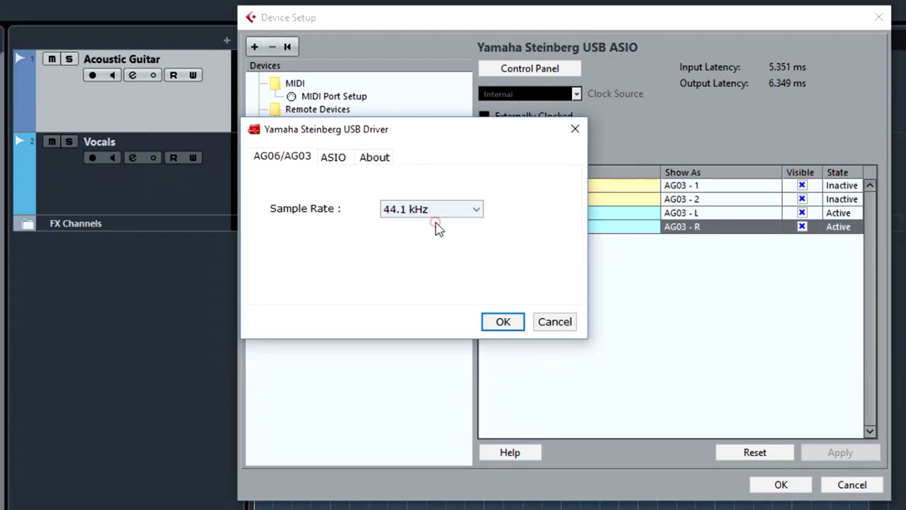
pyautogui.click(556, 323)
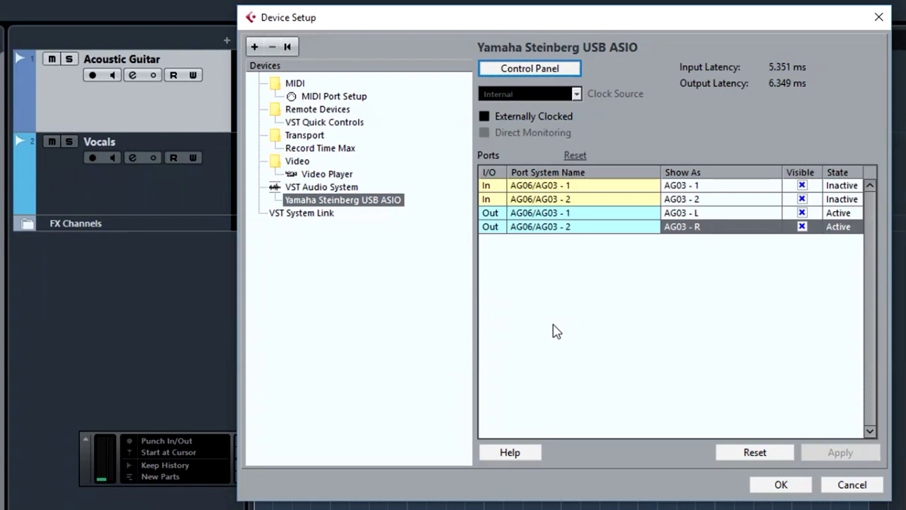
# Step: Close Device Setup and open VST Connections showing the Stereo In 1, Mono In 1, Mono In 2 inputs
pyautogui.click(774, 489)
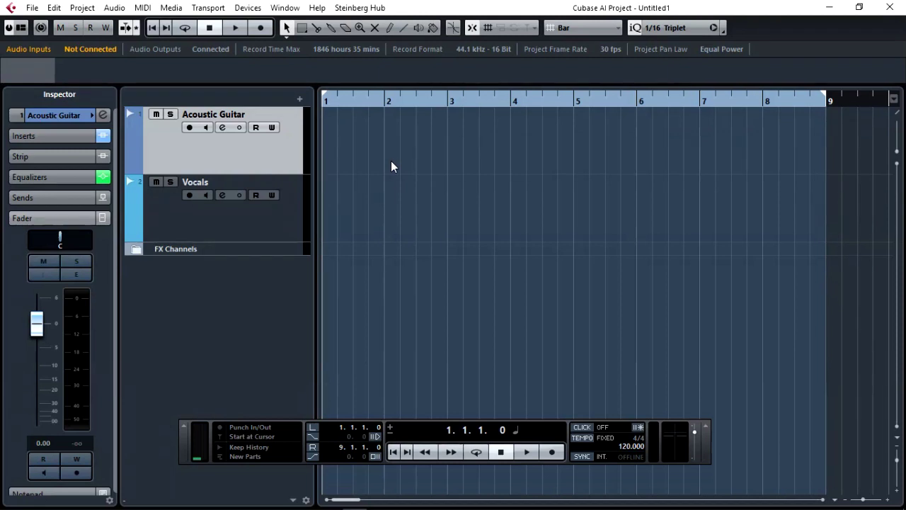
pyautogui.click(247, 9)
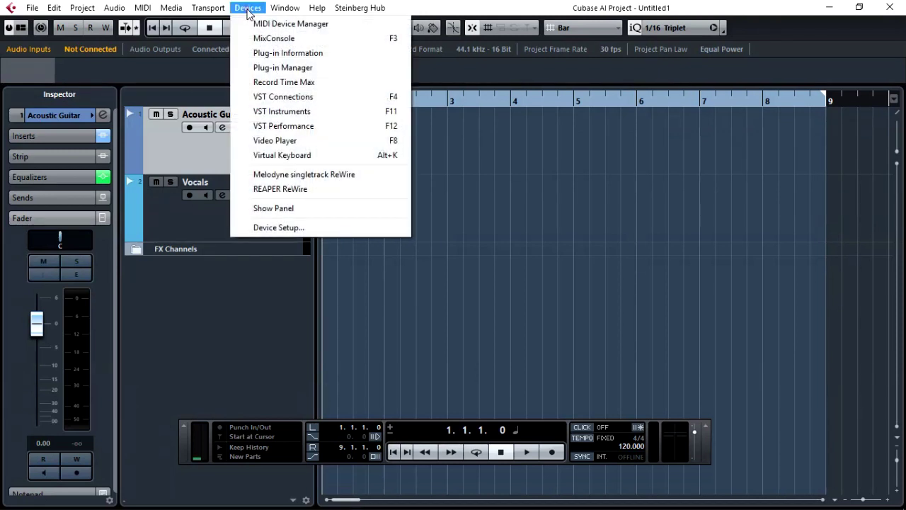
pyautogui.click(261, 99)
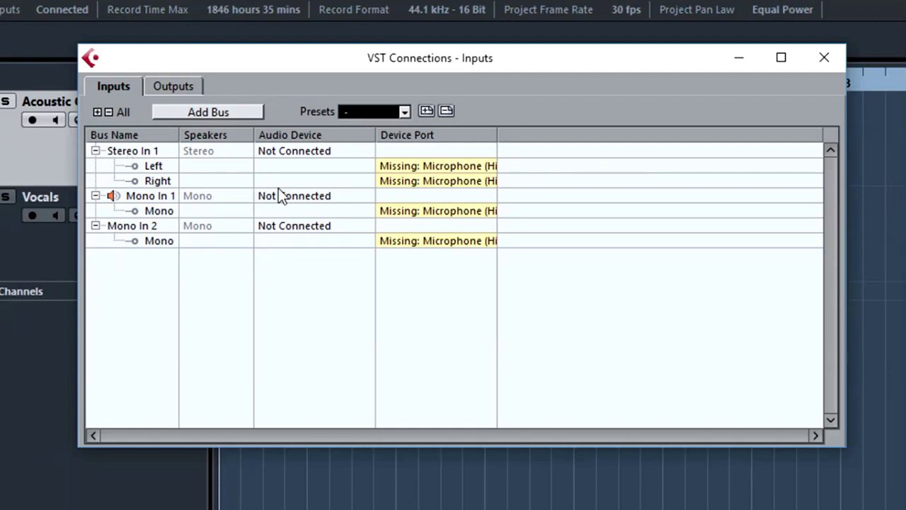
# Step: Route Stereo In 1 Left to AG03 - 1 and Right to AG03 - 2
pyautogui.click(419, 165)
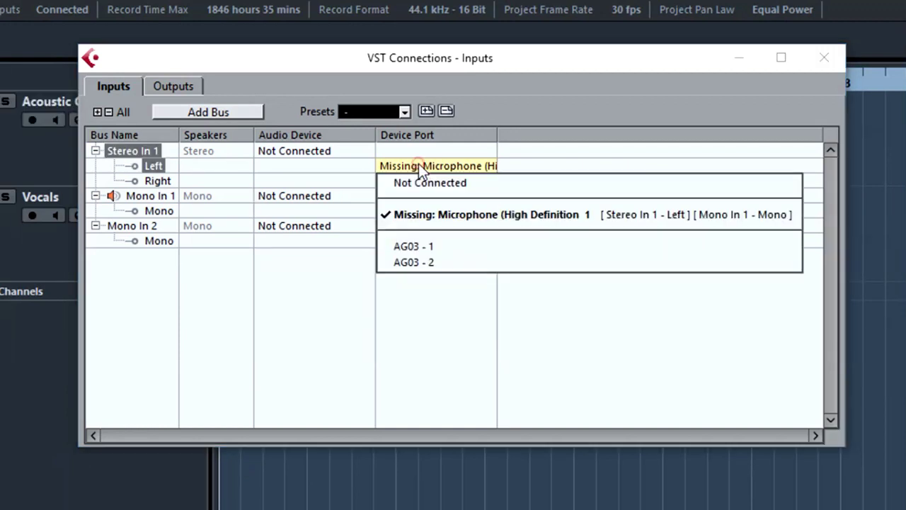
pyautogui.click(421, 248)
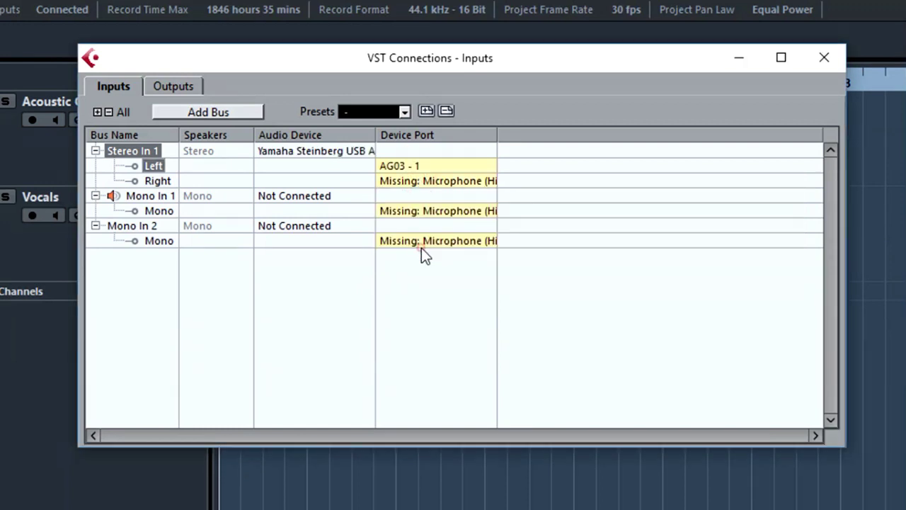
pyautogui.click(423, 181)
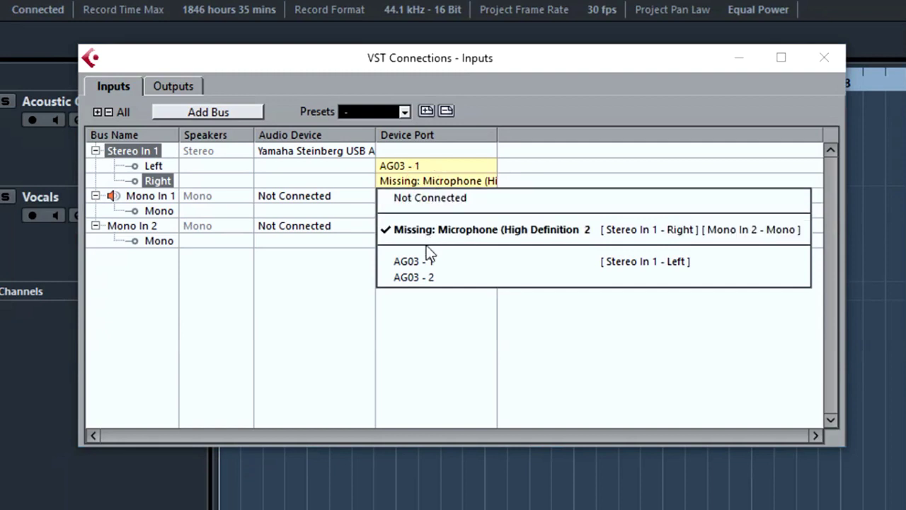
pyautogui.click(429, 278)
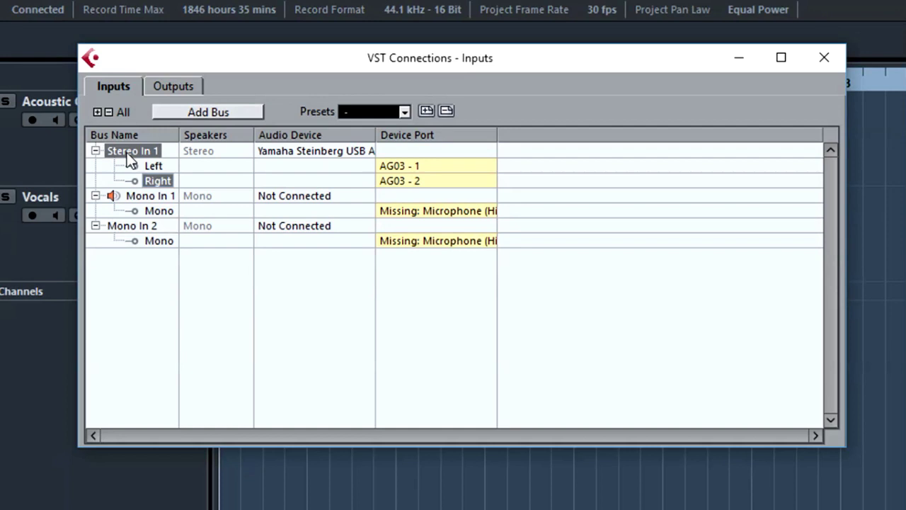
# Step: Set Mono In 1's device port to AG03 - 1 and Mono In 2's to AG03 - 2
pyautogui.click(135, 198)
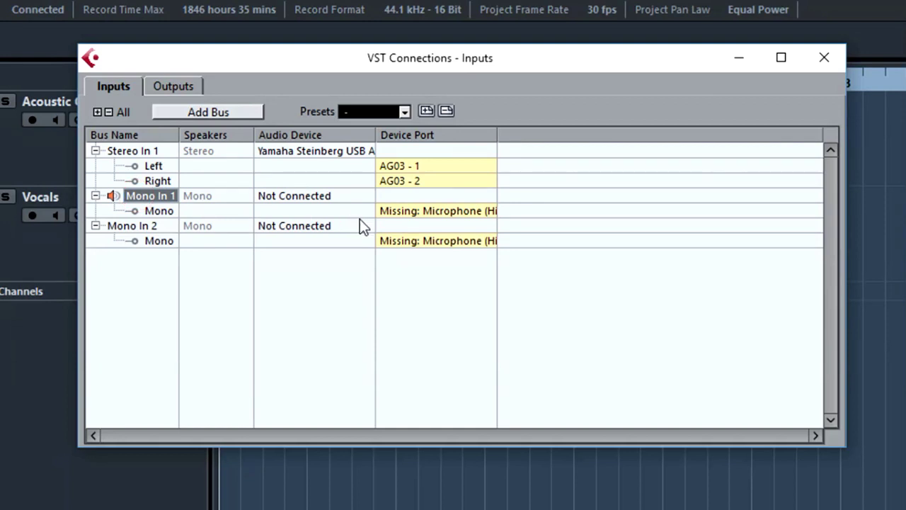
pyautogui.click(410, 211)
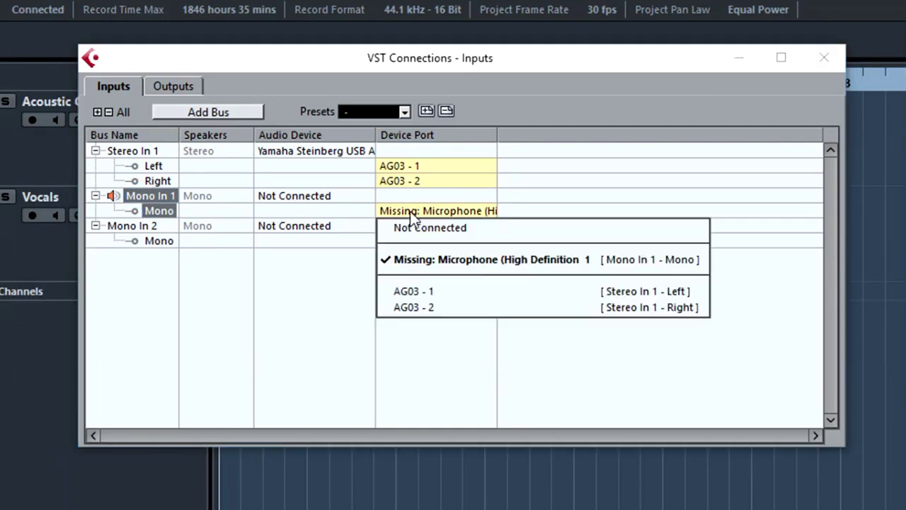
pyautogui.click(418, 289)
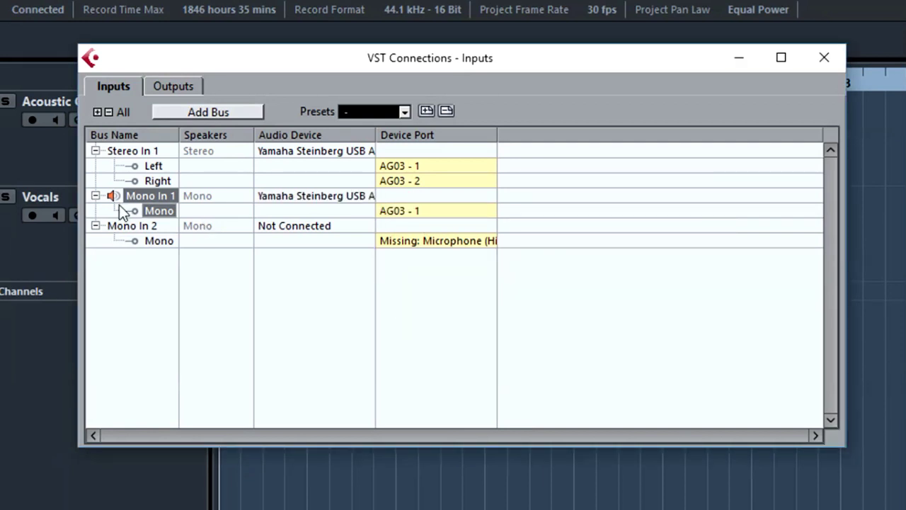
pyautogui.click(121, 225)
pyautogui.click(407, 241)
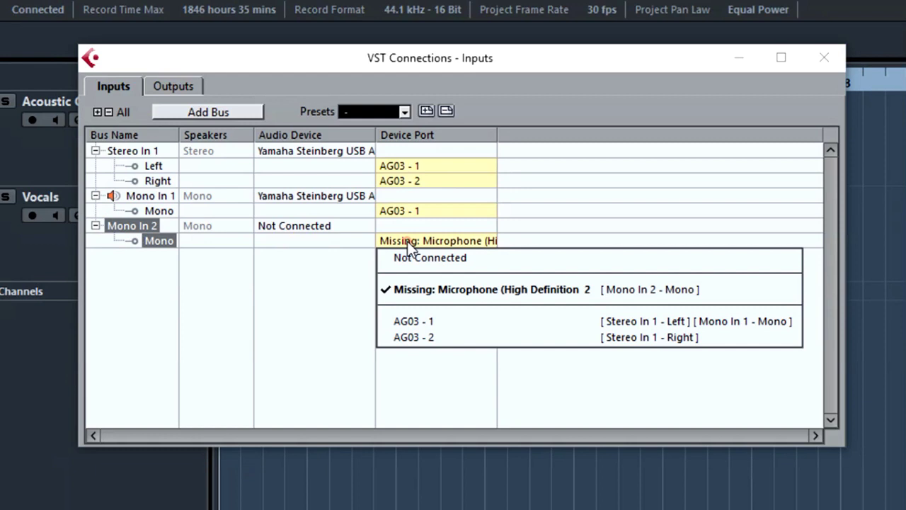
pyautogui.click(420, 338)
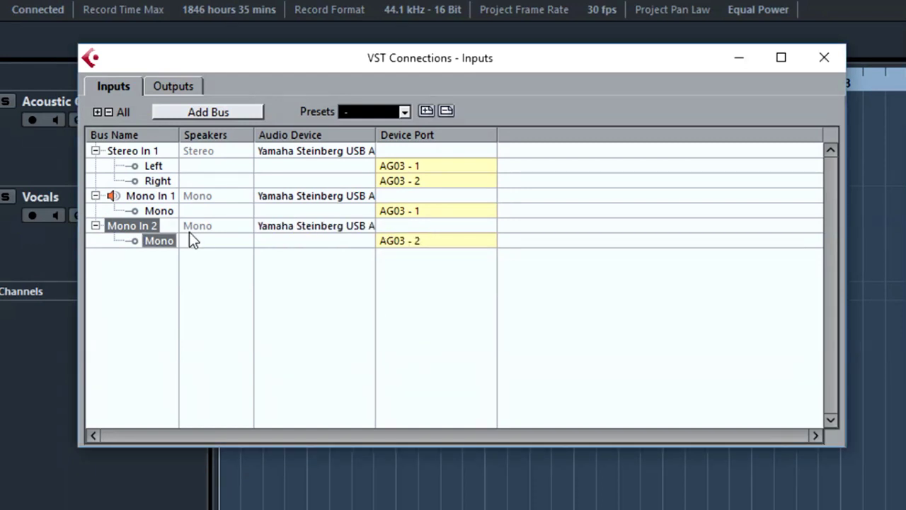
pyautogui.click(148, 196)
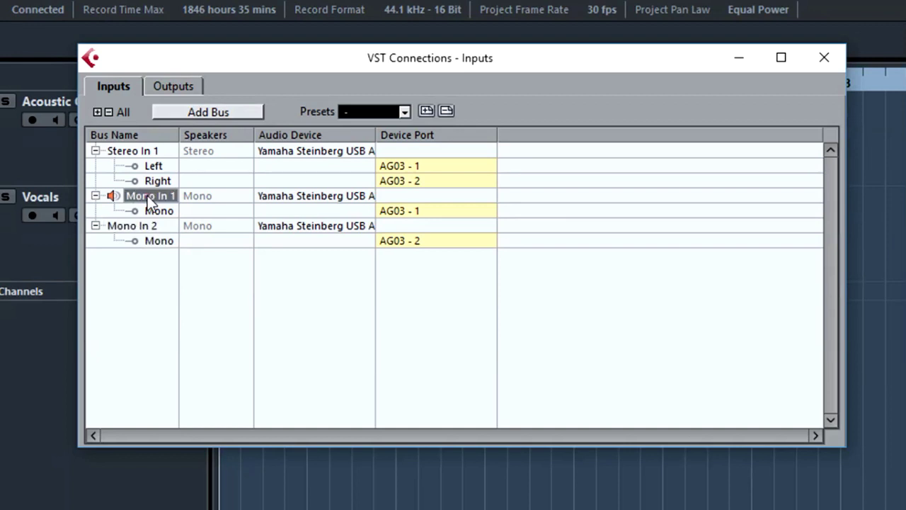
# Step: Rename bus Mono In 1 to Mic and Mono In 2 to Guitar
pyautogui.click(147, 195)
pyautogui.write('Mic')
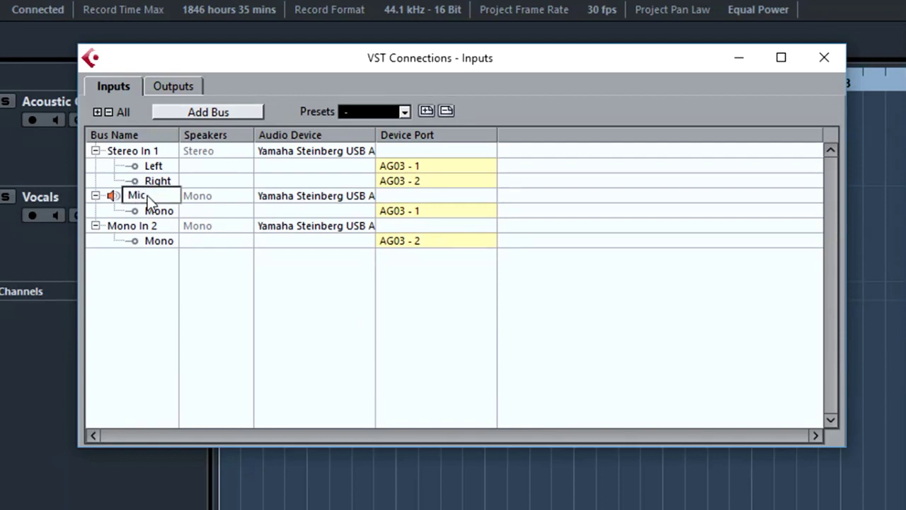
pyautogui.press('Return')
pyautogui.click(130, 225)
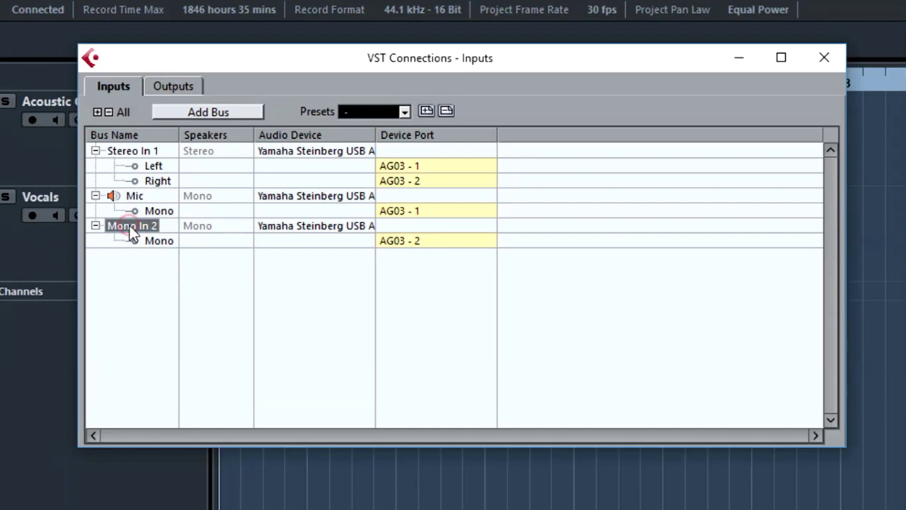
pyautogui.click(129, 225)
pyautogui.write('Guitar')
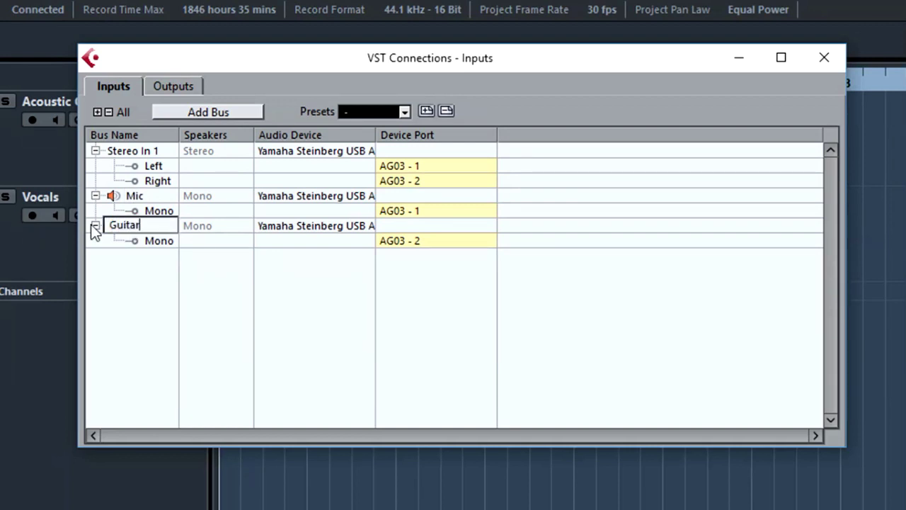
pyautogui.press('Return')
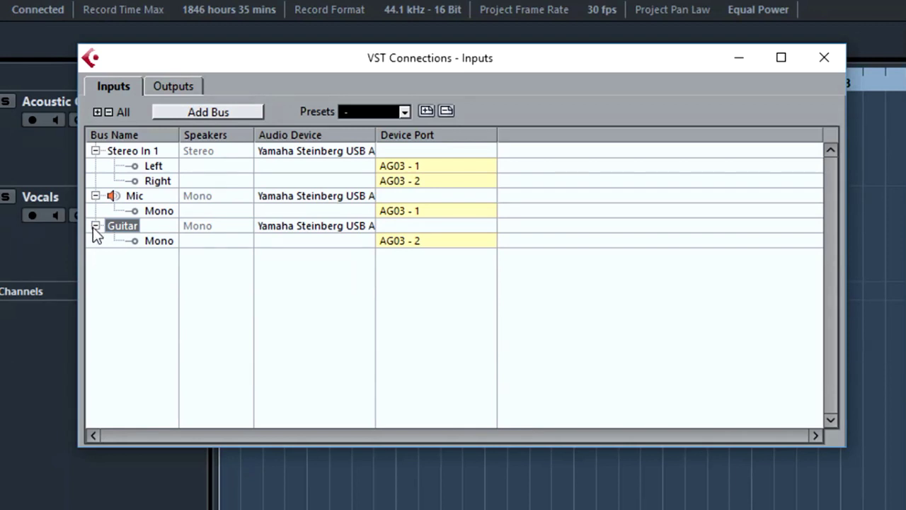
# Step: Select the Mic, Guitar and Stereo In 1 buses in turn to review them
pyautogui.click(134, 198)
pyautogui.click(127, 225)
pyautogui.click(130, 153)
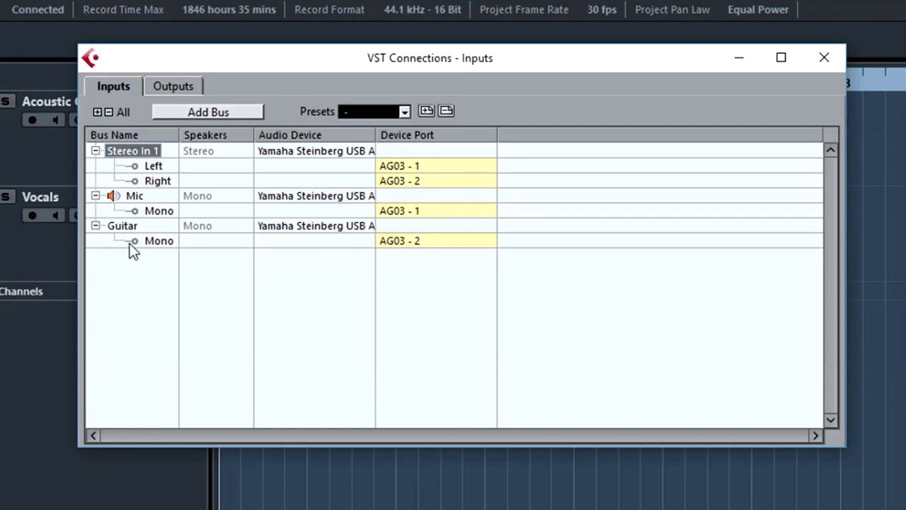
# Step: Add a mono input bus named Bass and connect it to device port AG03 - 2
pyautogui.click(191, 113)
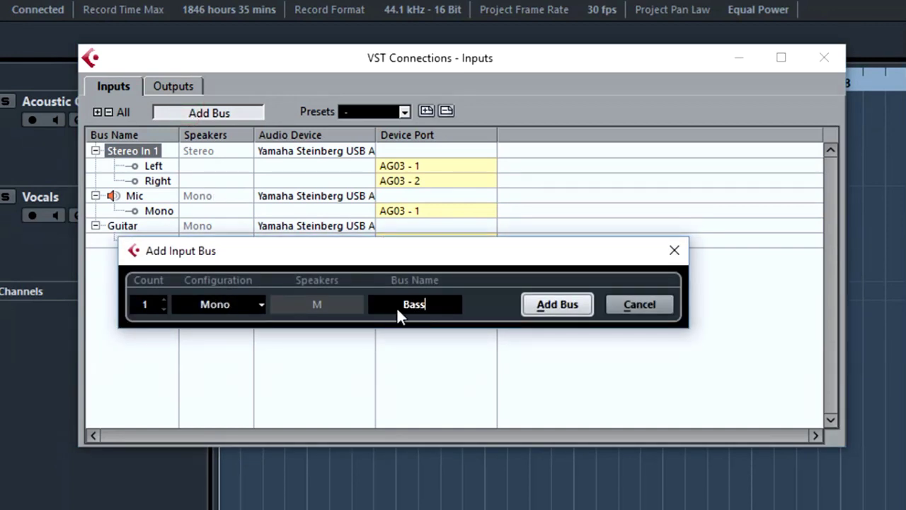
pyautogui.click(549, 307)
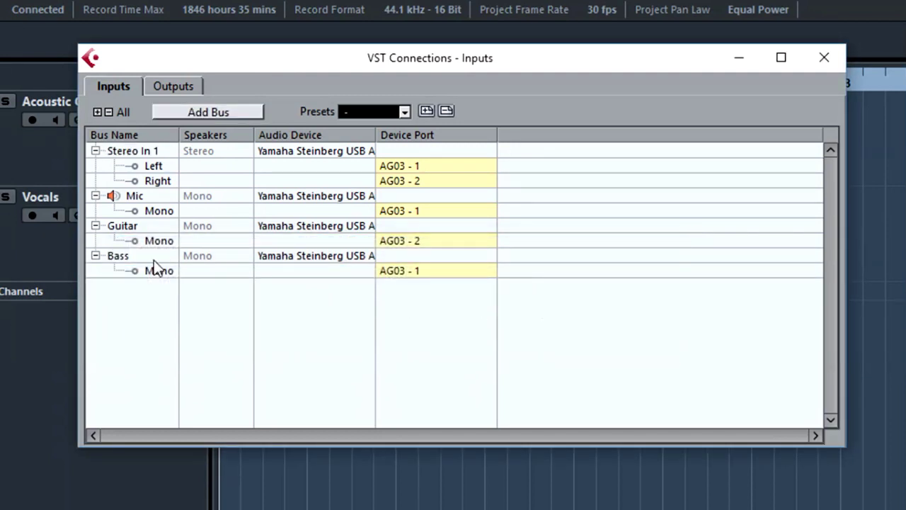
pyautogui.click(404, 272)
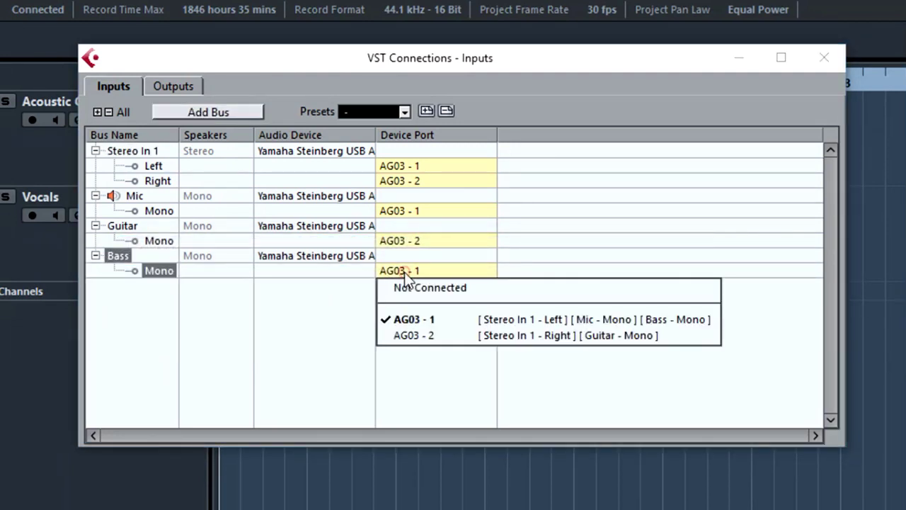
pyautogui.click(408, 336)
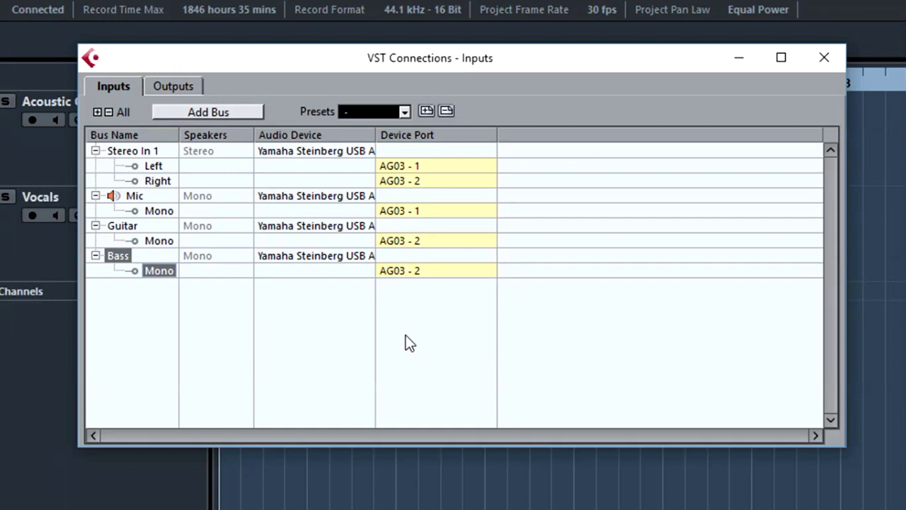
pyautogui.click(114, 225)
pyautogui.click(118, 255)
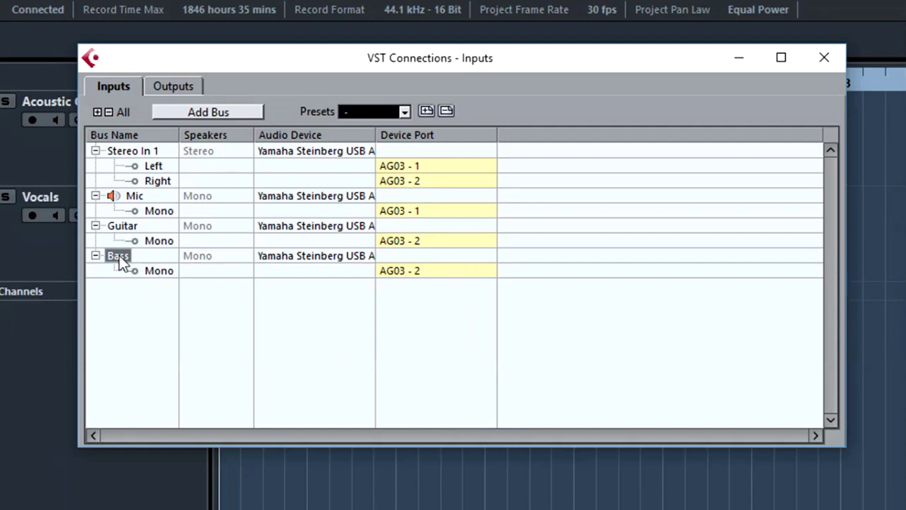
pyautogui.click(406, 273)
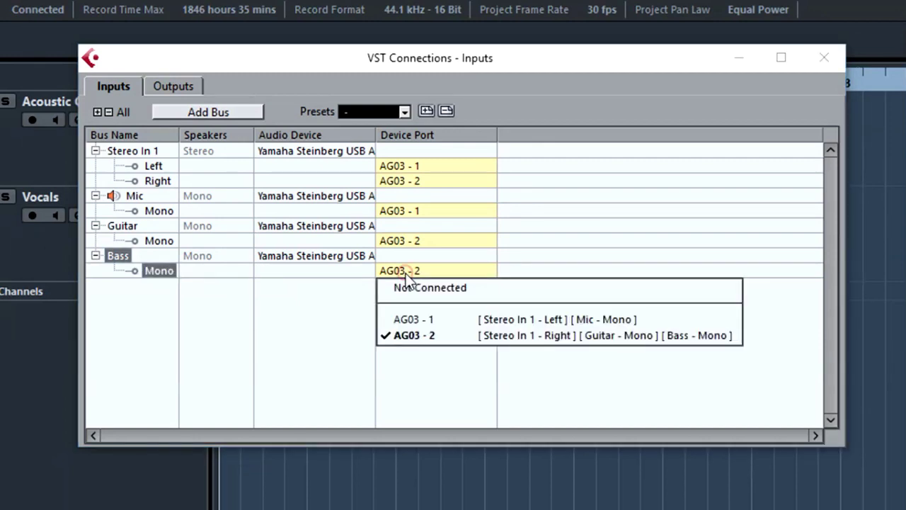
pyautogui.click(408, 276)
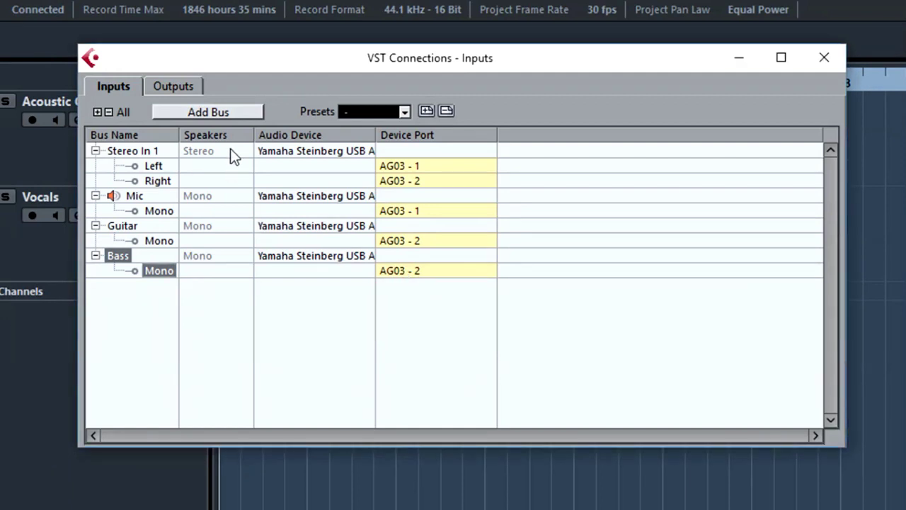
# Step: Check the output connections, return to inputs, and close the VST Connections window
pyautogui.click(170, 86)
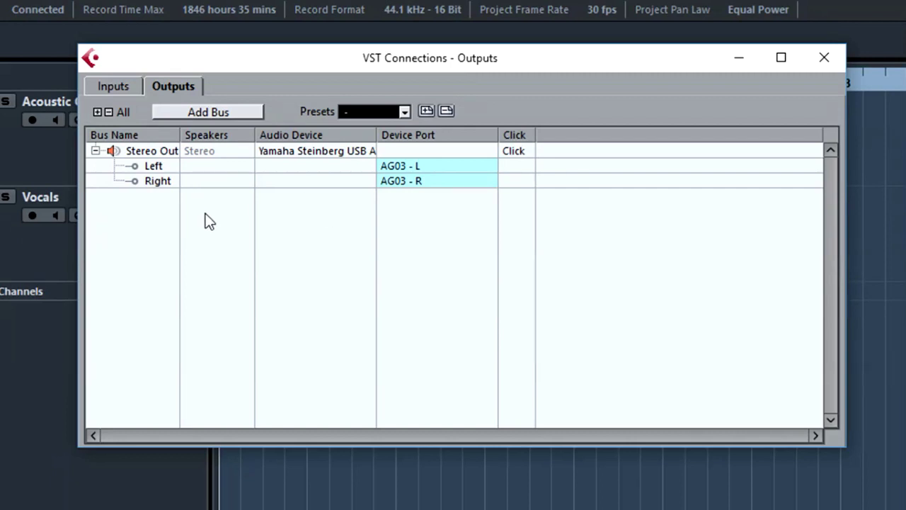
pyautogui.click(110, 85)
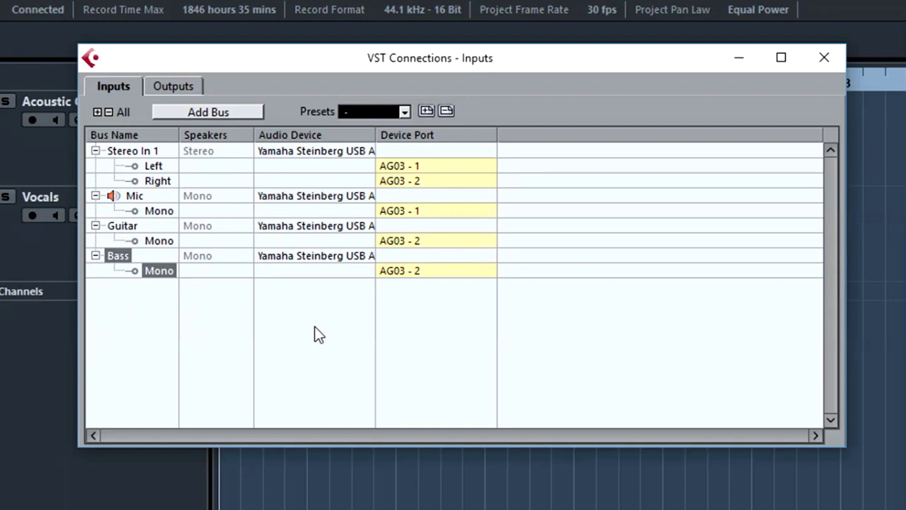
pyautogui.click(826, 58)
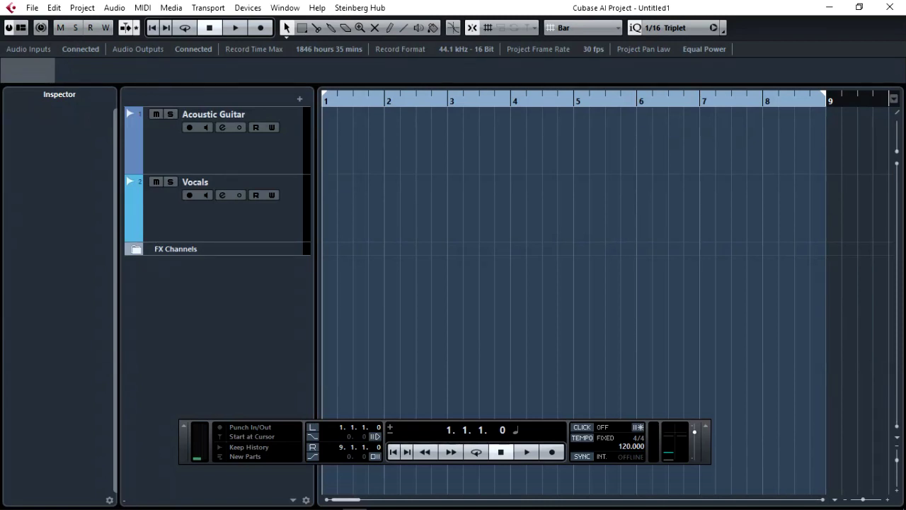
# Step: Compare the Vocals and Acoustic Guitar Inspector settings, ending with Acoustic Guitar selected
pyautogui.click(198, 160)
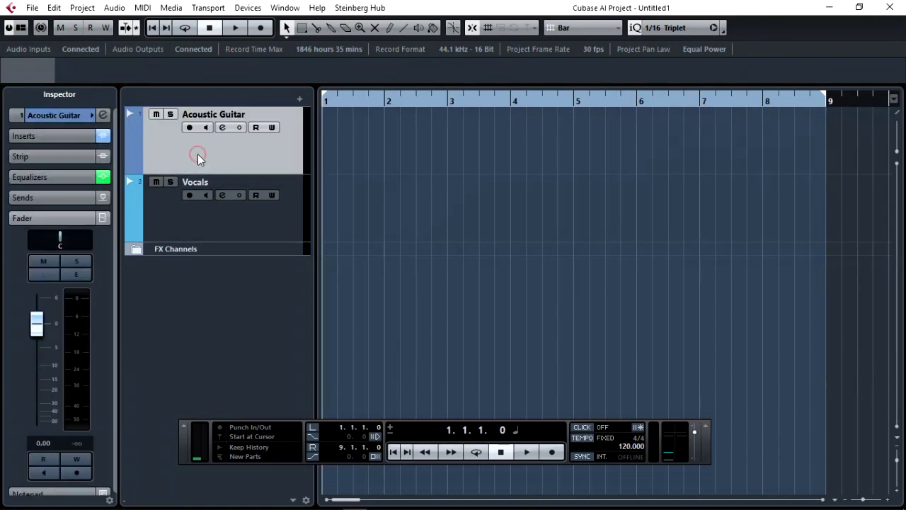
pyautogui.click(203, 224)
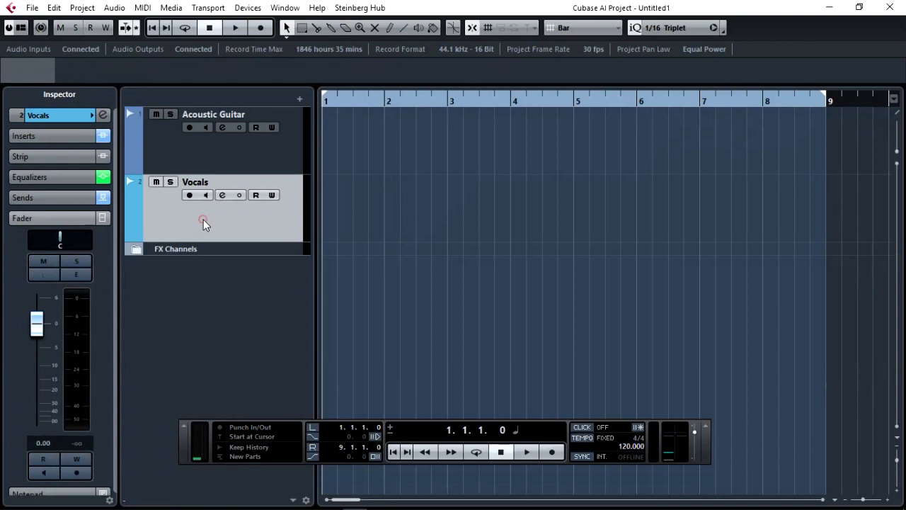
pyautogui.click(207, 152)
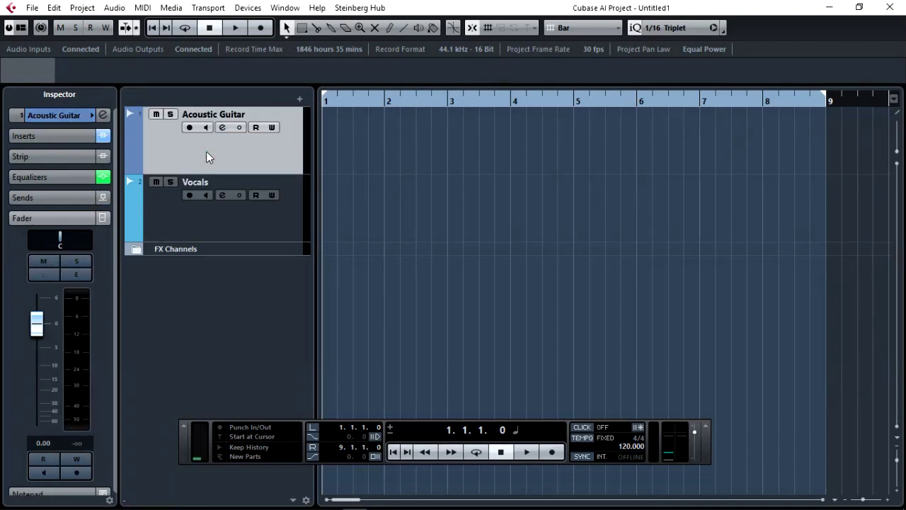
pyautogui.click(201, 228)
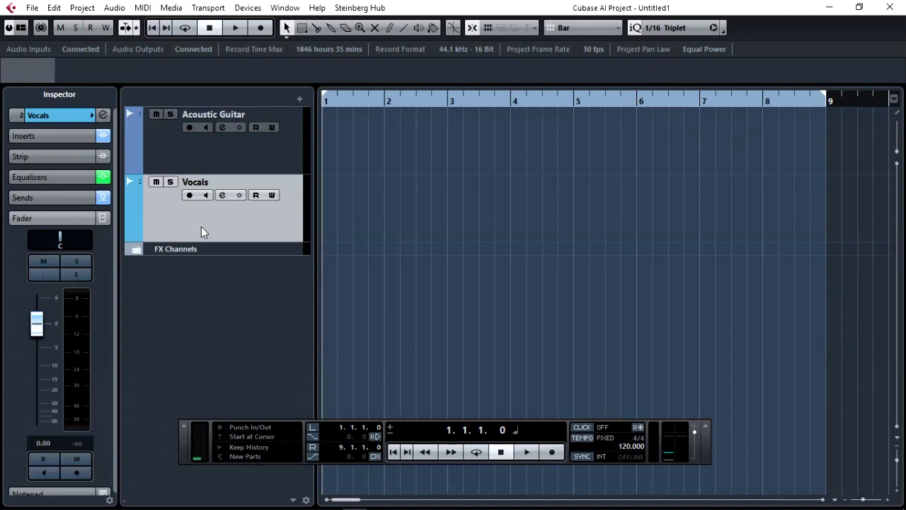
pyautogui.click(221, 156)
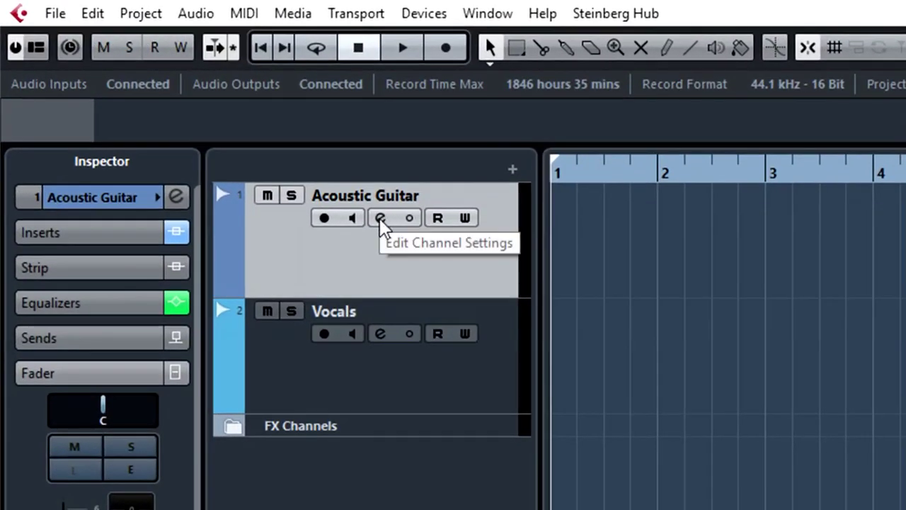
# Step: Set the Acoustic Guitar channel's input to the Guitar bus and close its Channel Settings
pyautogui.click(379, 219)
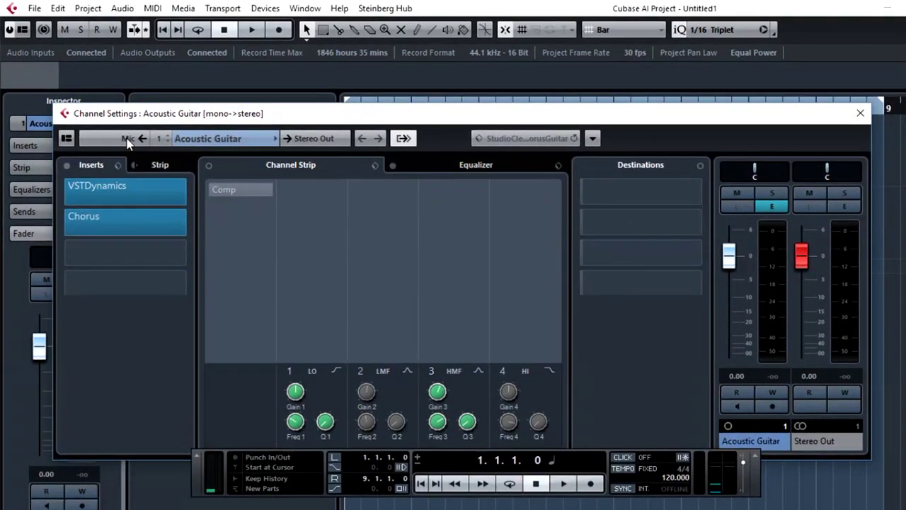
pyautogui.click(127, 140)
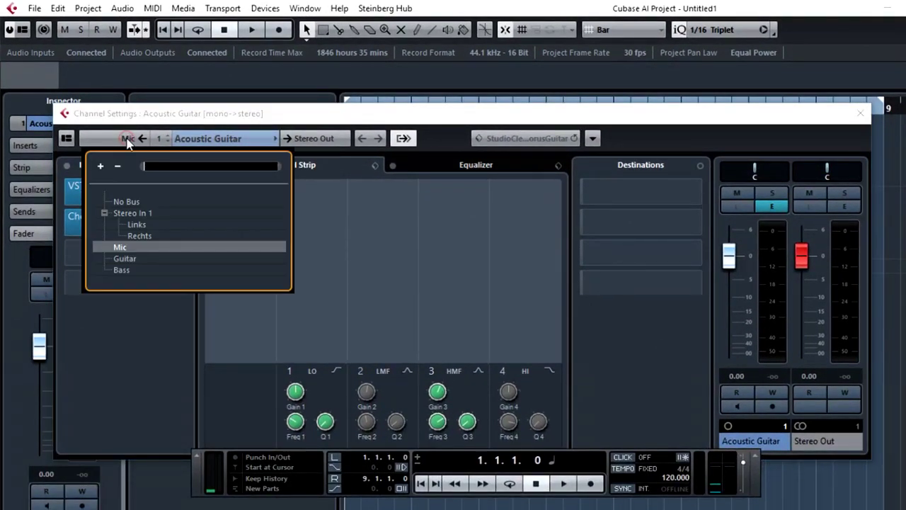
pyautogui.click(125, 259)
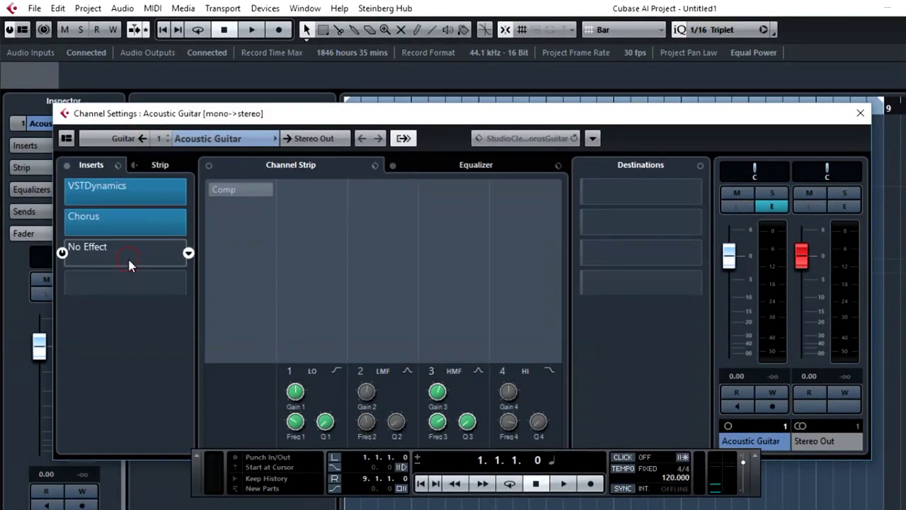
pyautogui.click(861, 114)
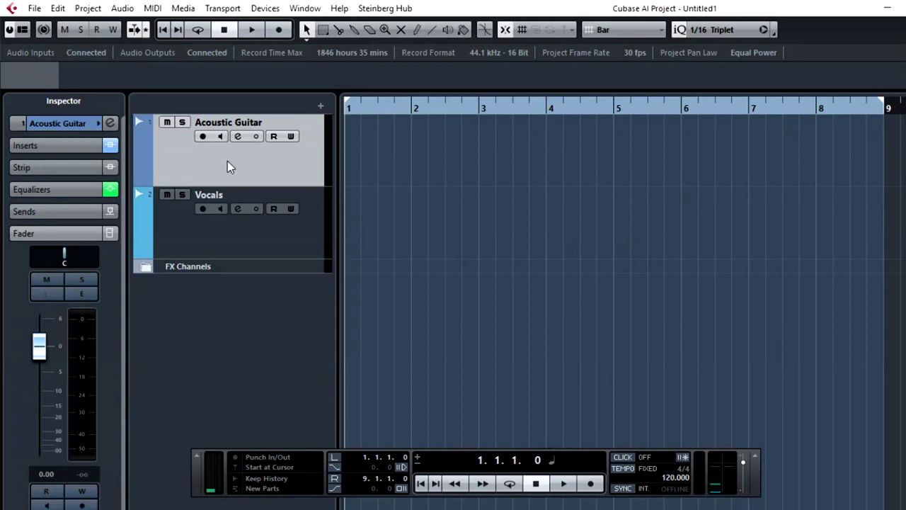
# Step: Set the Vocals channel's input to the Mic bus and close its Channel Settings
pyautogui.click(227, 237)
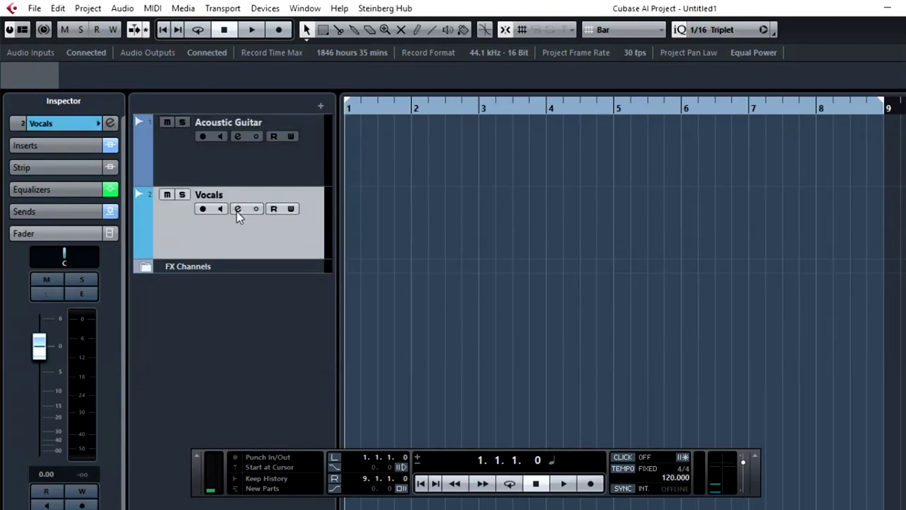
pyautogui.click(237, 208)
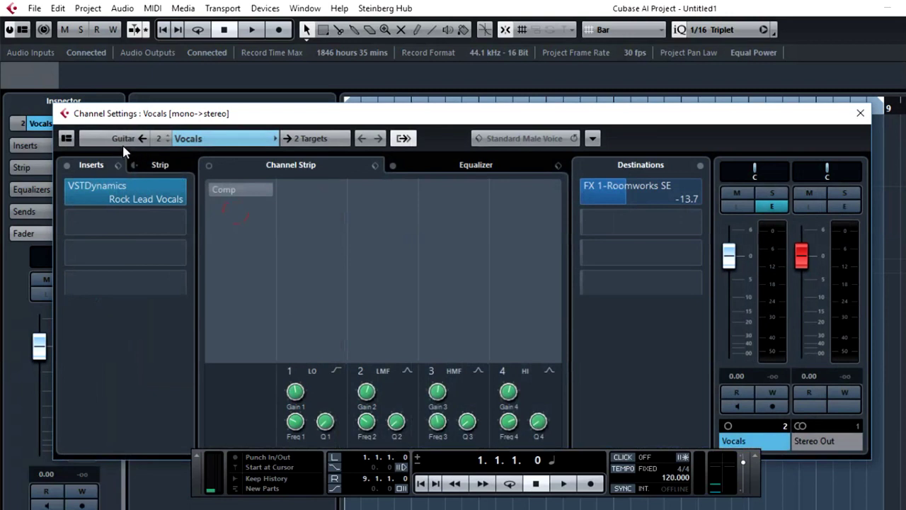
pyautogui.click(123, 138)
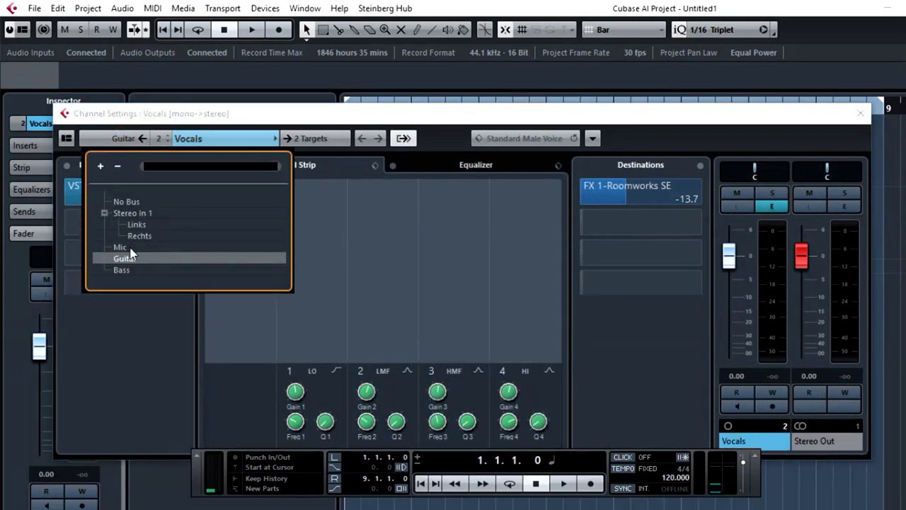
pyautogui.click(123, 248)
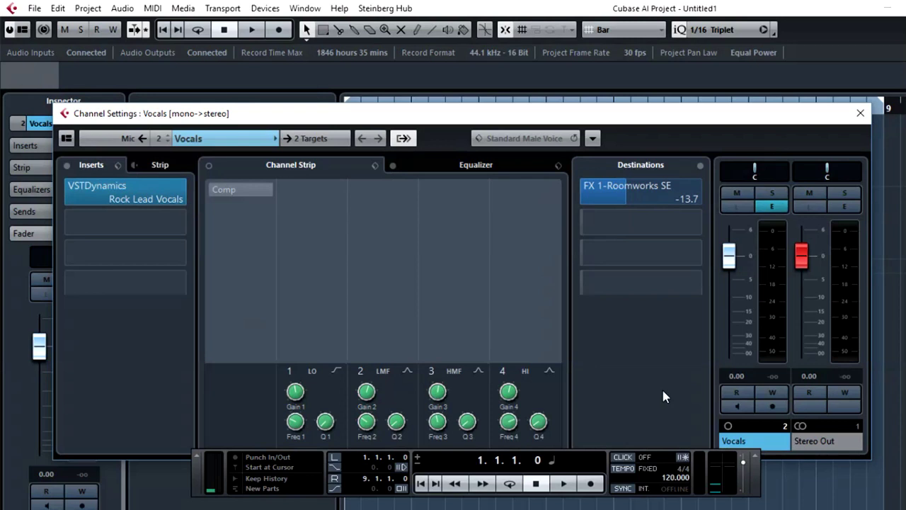
pyautogui.click(860, 113)
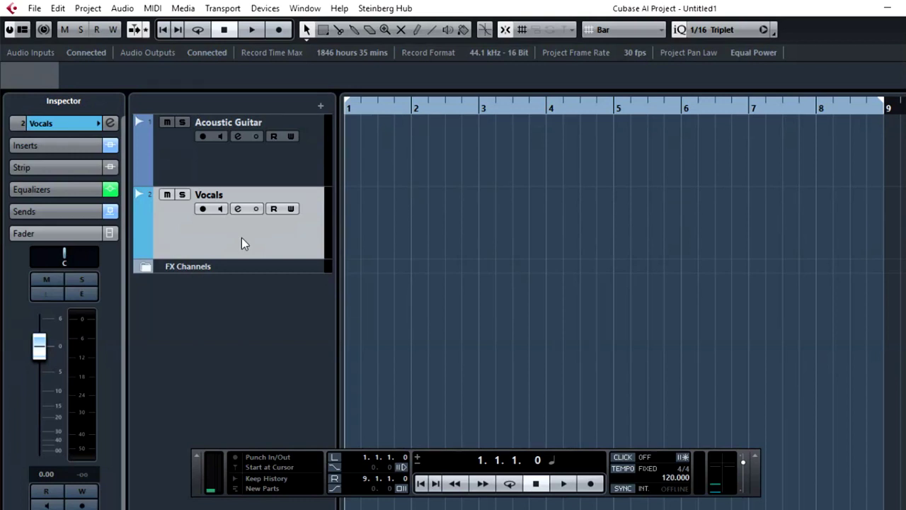
# Step: Enable Monitor on the Vocals track so the mic signal shows on its meter
pyautogui.click(220, 208)
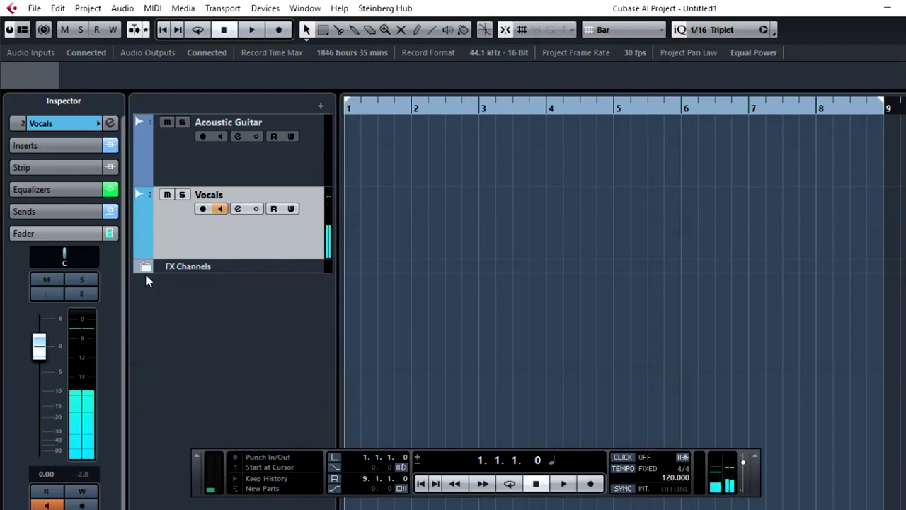
# Step: Record a Vocals_01 clip over bars 1–9 on Vocals, then disable Record Enable and Monitor
pyautogui.click(203, 210)
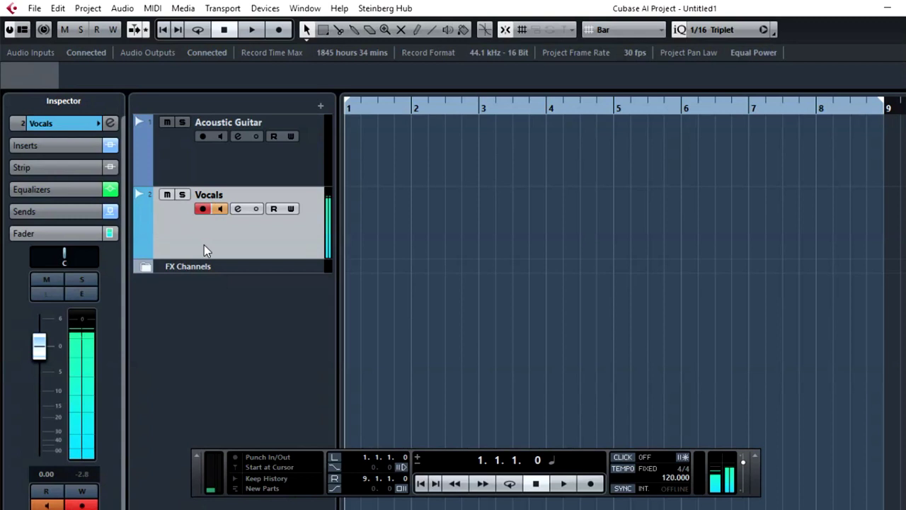
pyautogui.click(281, 35)
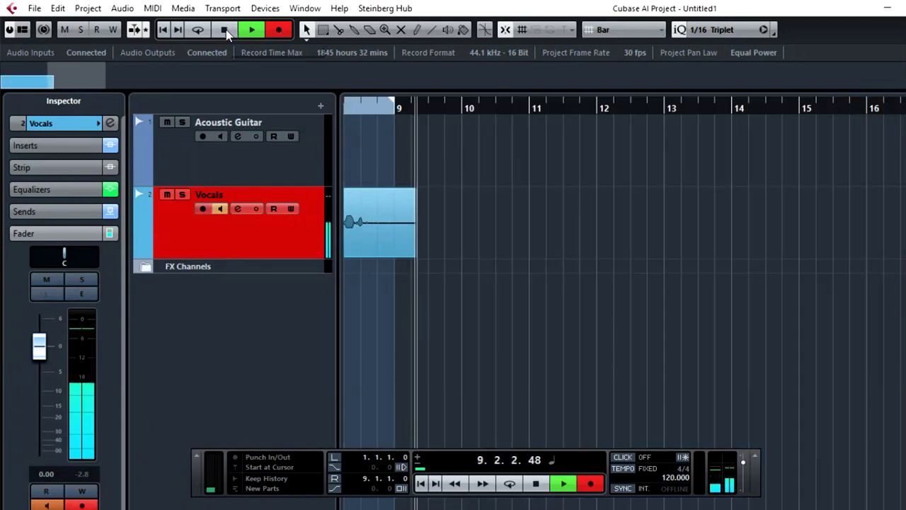
pyautogui.press('space')
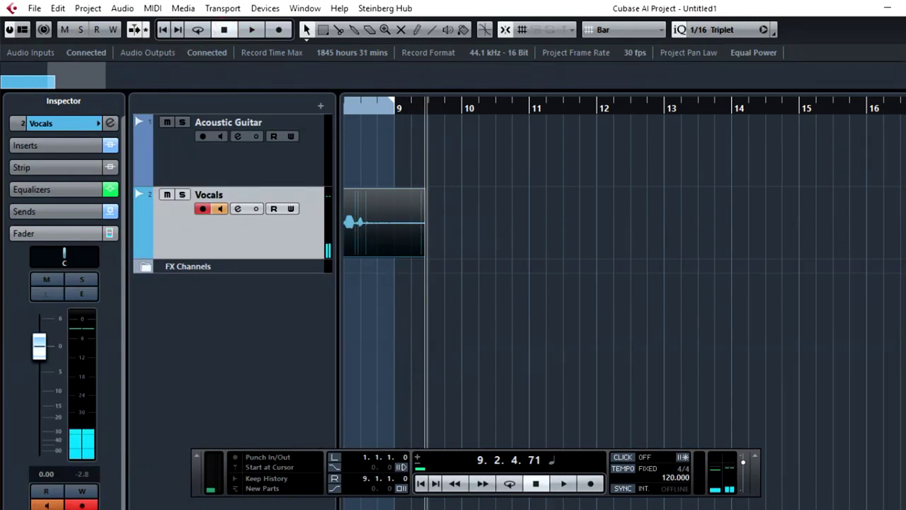
pyautogui.hscroll(-10, 623, 298)
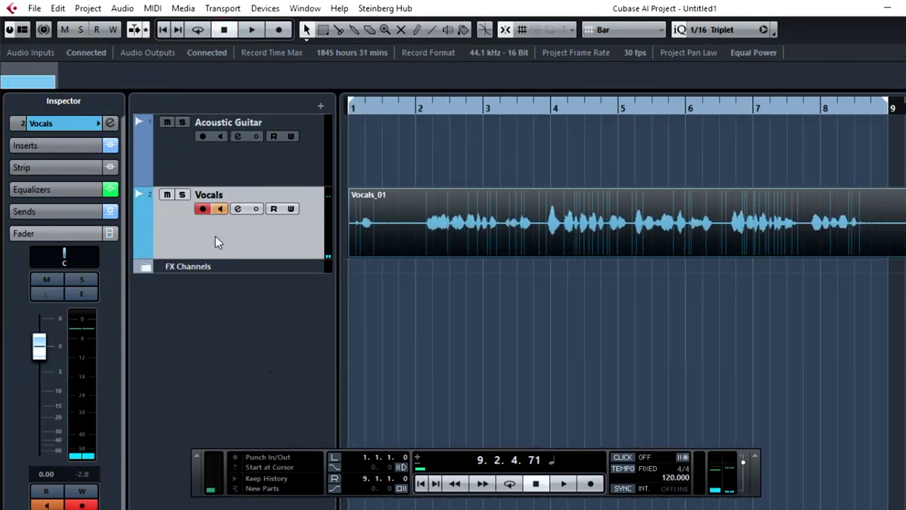
pyautogui.click(203, 211)
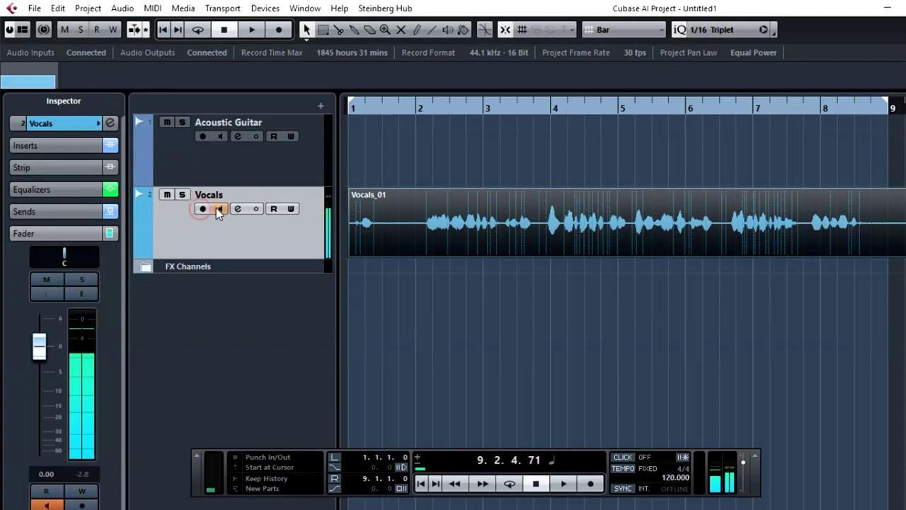
pyautogui.click(218, 208)
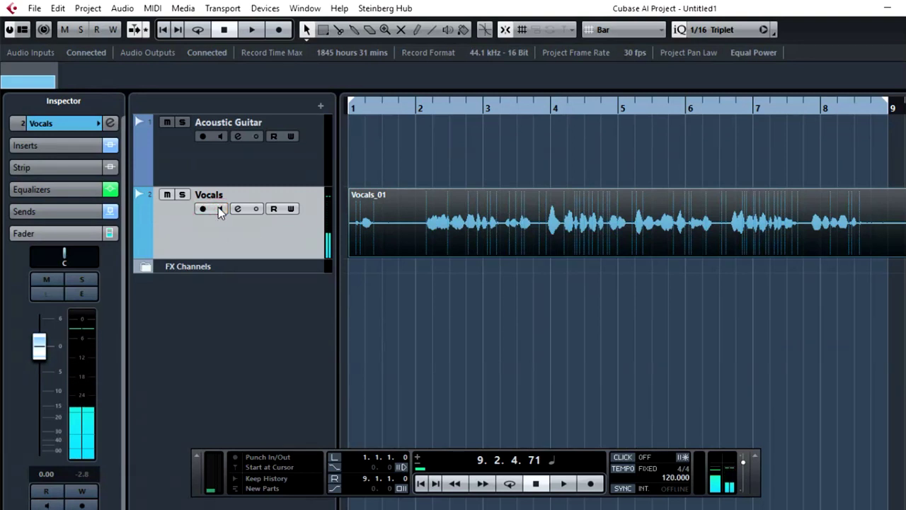